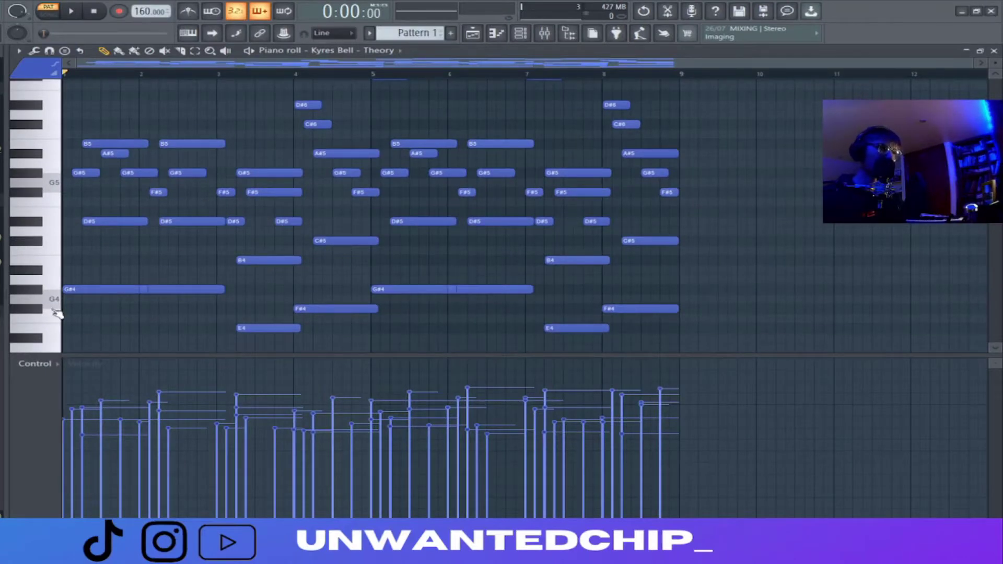
scroll(159, 291, "down", 2)
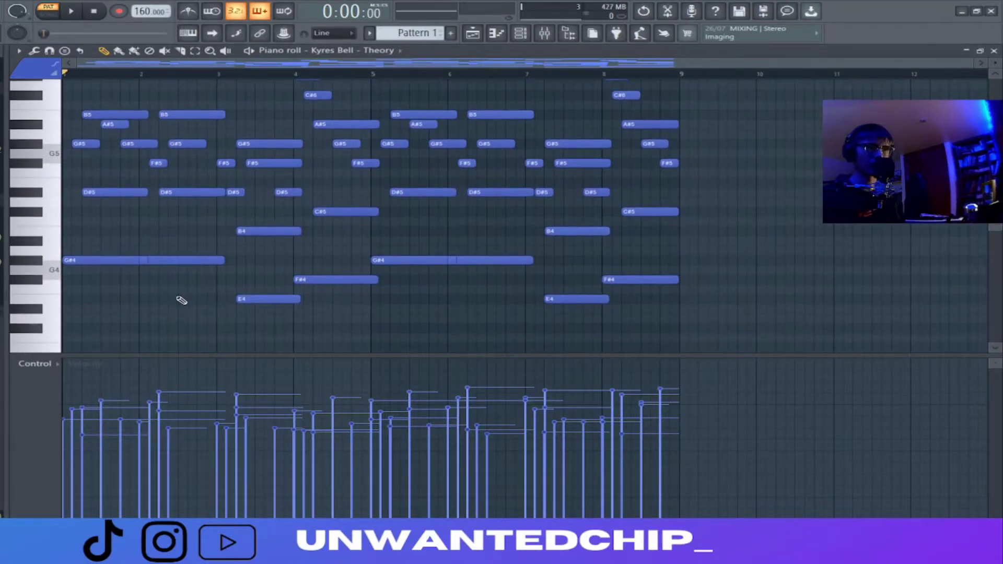
Step: Play the bell melody in the piano roll and look over its notes, including the higher ones
left_click(74, 12)
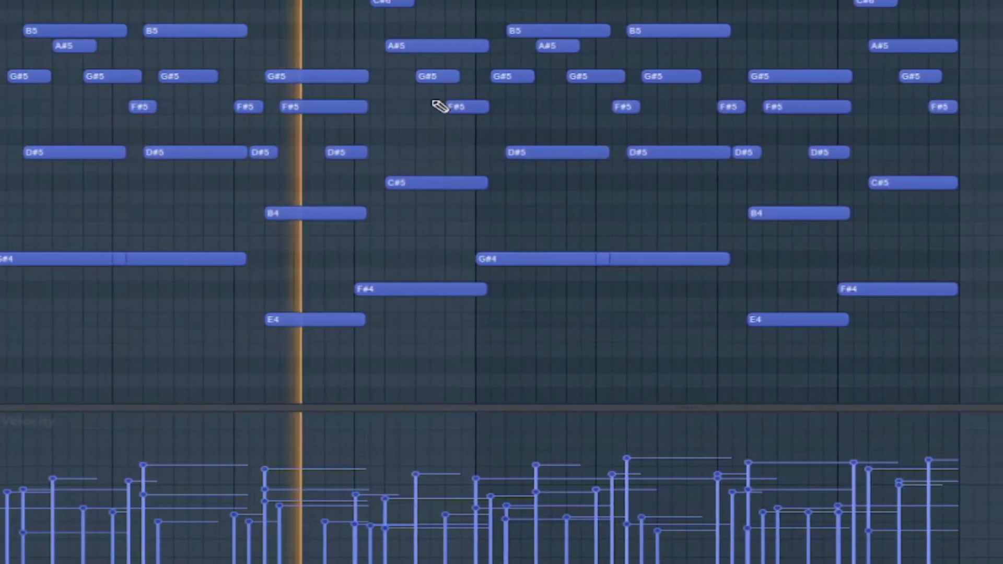
scroll(614, 168, "up", 6)
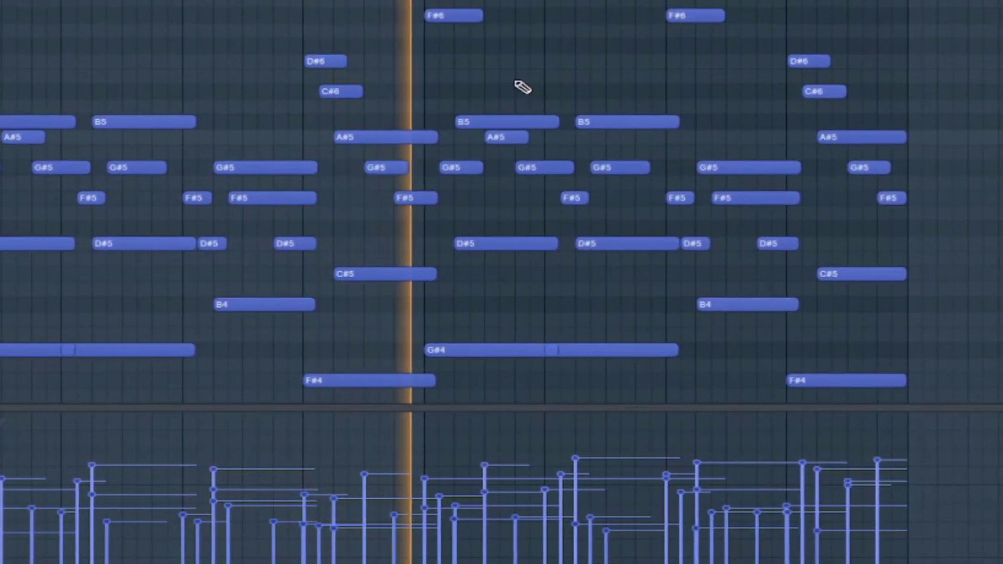
key("space")
Step: Copy the bell melody's lowest notes G#4, E4 and F#4 from bars 1 to 4 and paste them into the 808's piano roll
scroll(465, 91, "down", 4)
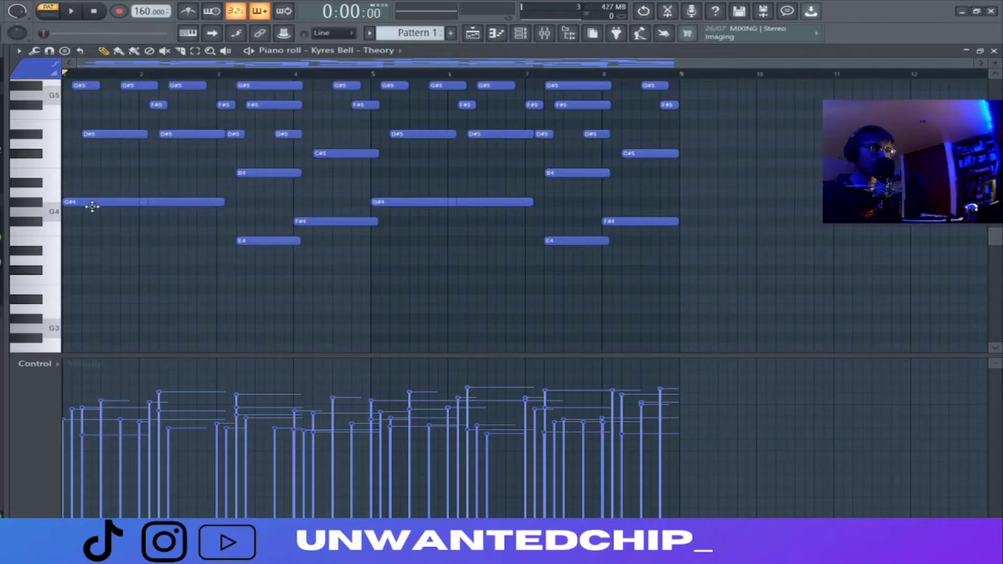
scroll(316, 251, "up", 4)
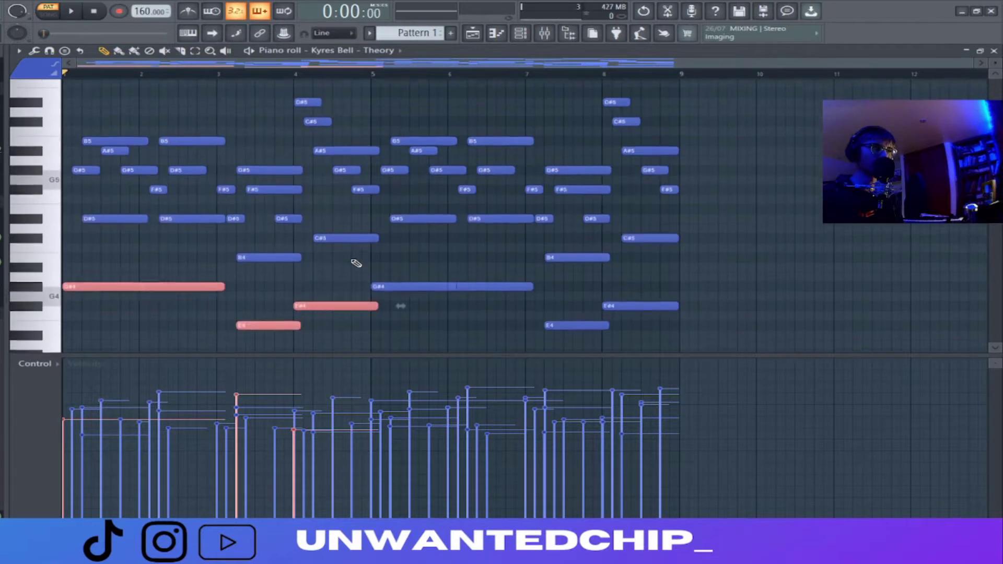
scroll(283, 233, "down", 4)
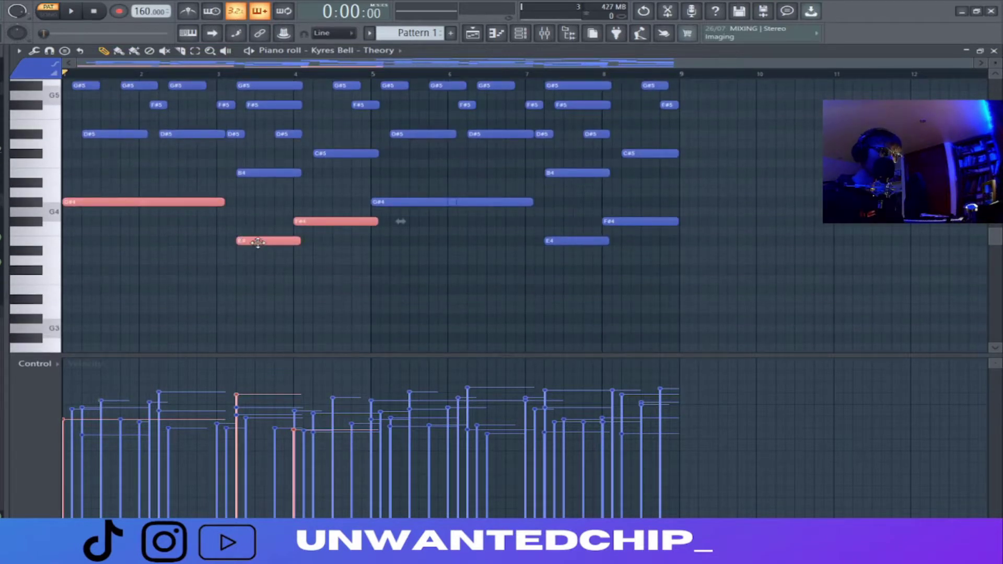
key("ctrl+c")
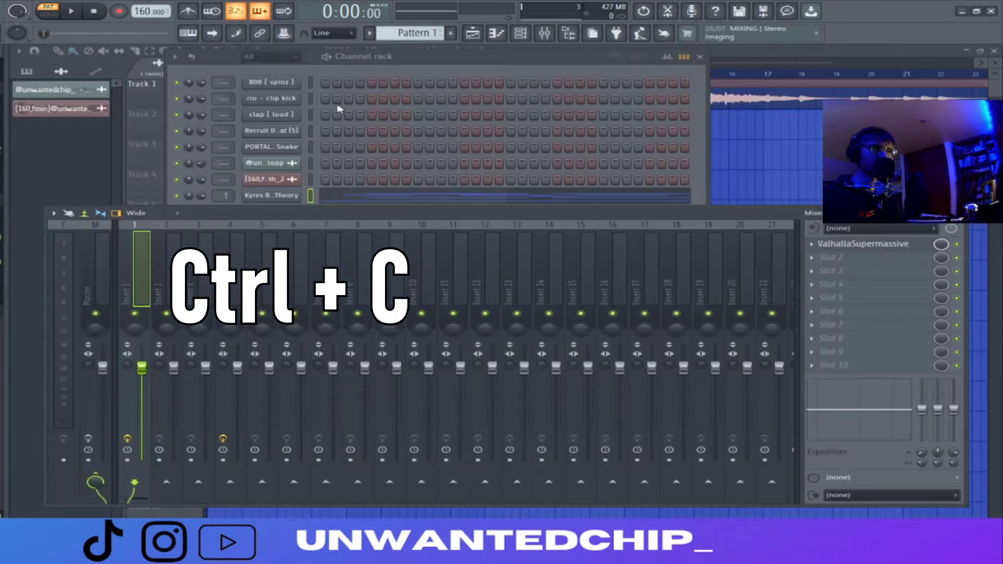
right_click(300, 84)
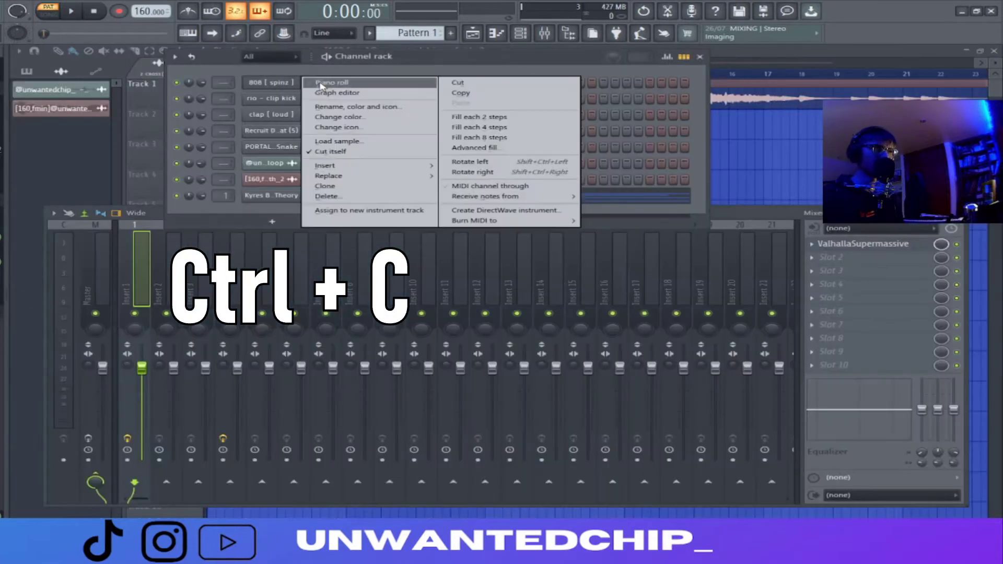
left_click(324, 84)
key("ctrl+v")
scroll(254, 174, "up", 1)
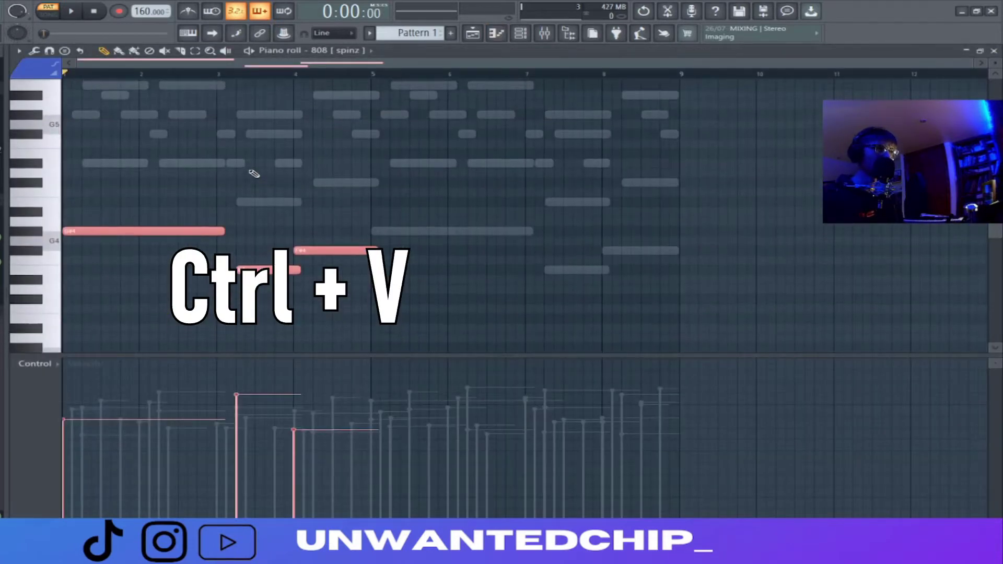
Step: Remove the pasted notes from the 808's piano roll
left_click(162, 208)
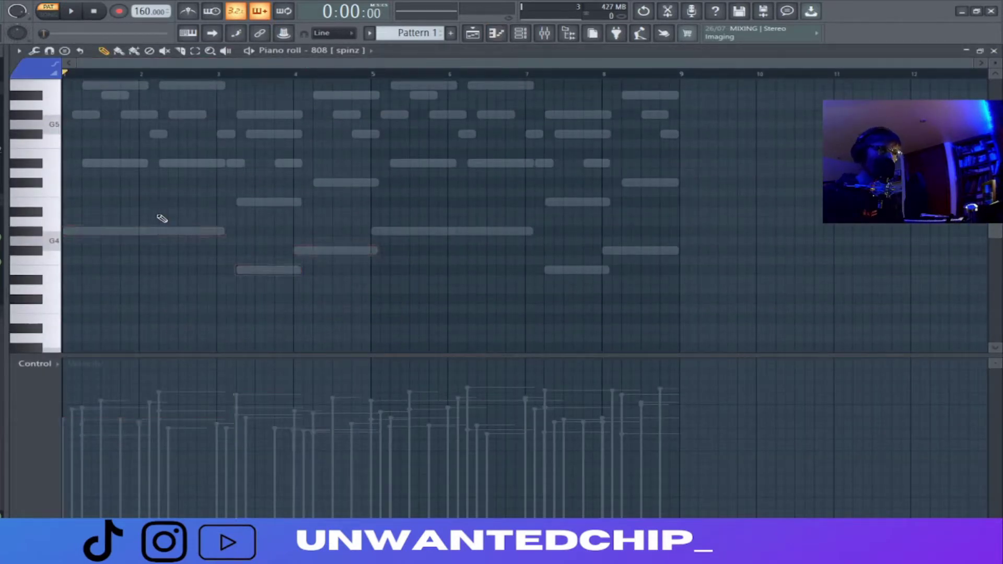
scroll(218, 233, "up", 3)
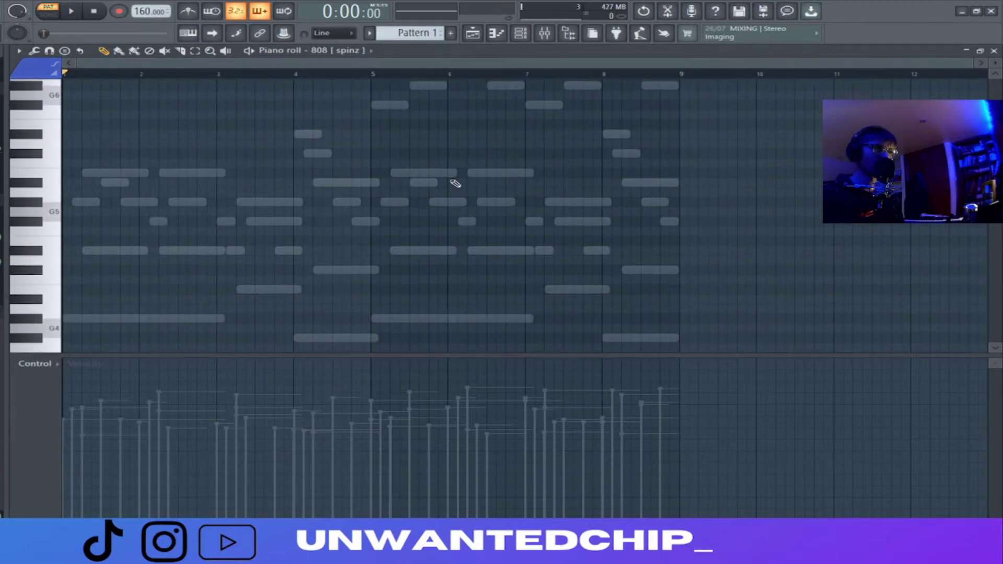
scroll(457, 209, "down", 2)
Step: Locate the Ghost channels option among the piano roll's view settings
left_click(19, 50)
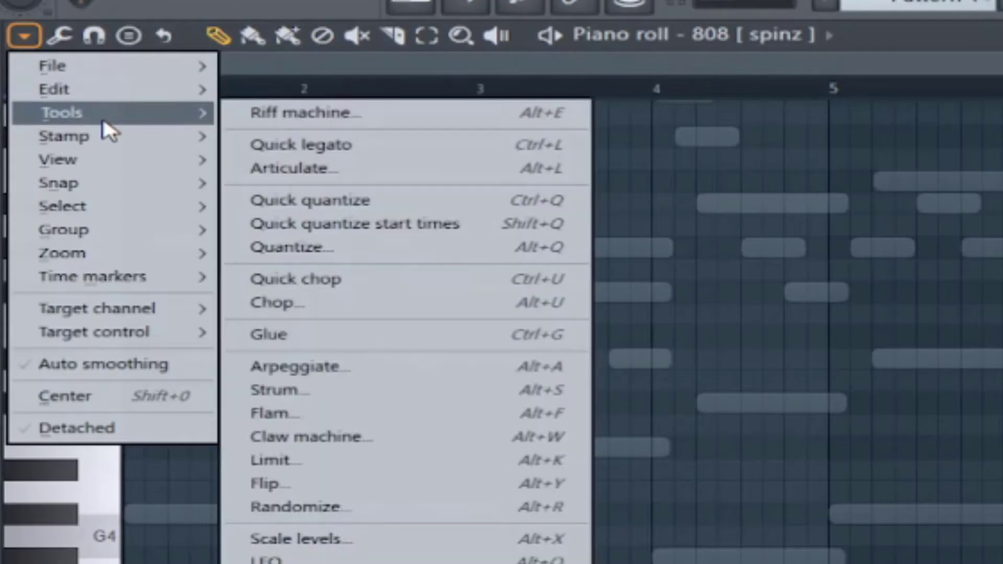
mouse_move(50, 106)
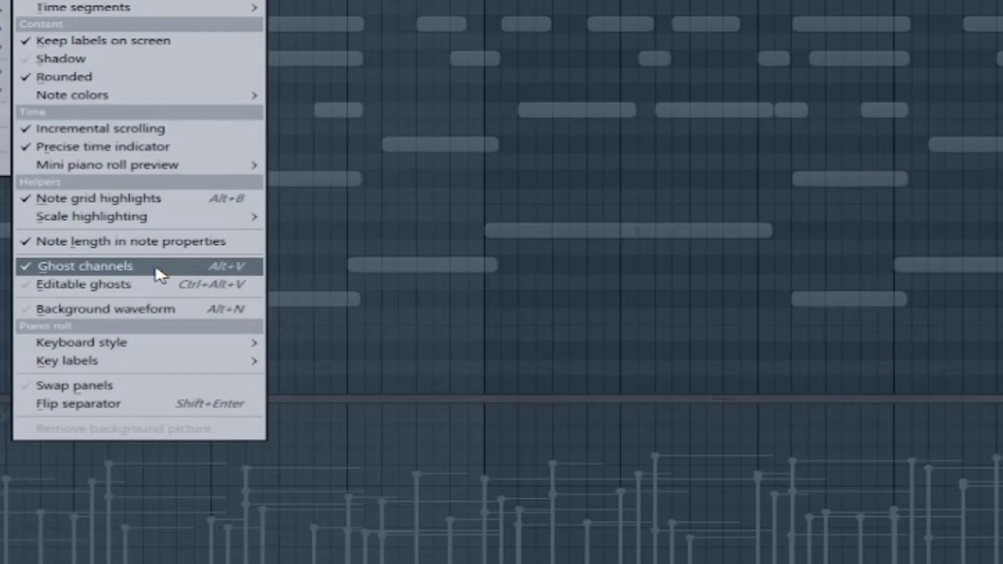
left_click(698, 492)
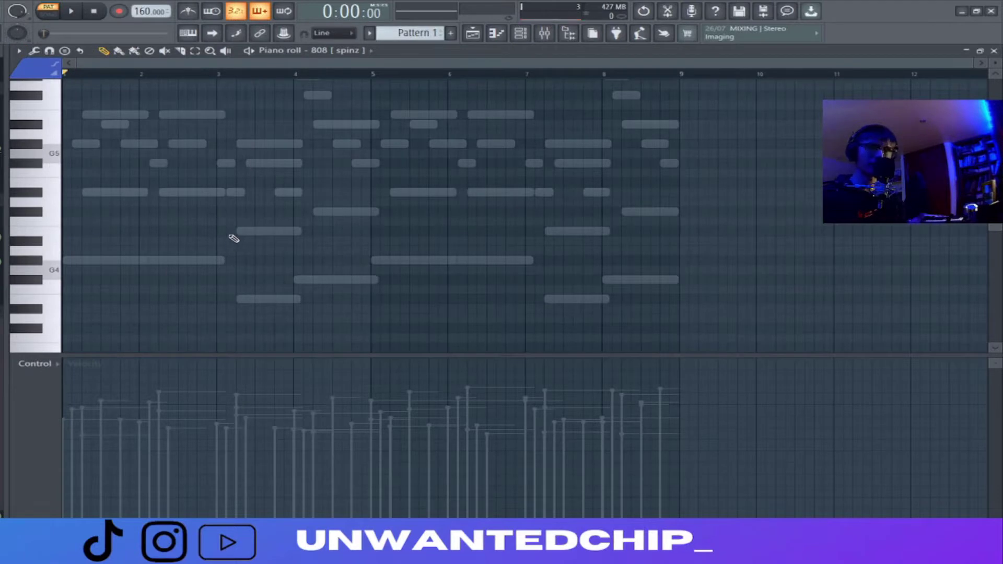
Step: Place 808 notes G#5, E5 and F#5 where the bell's lowest notes start and lengthen them to fill bars 1 to 4
scroll(185, 235, "down", 1)
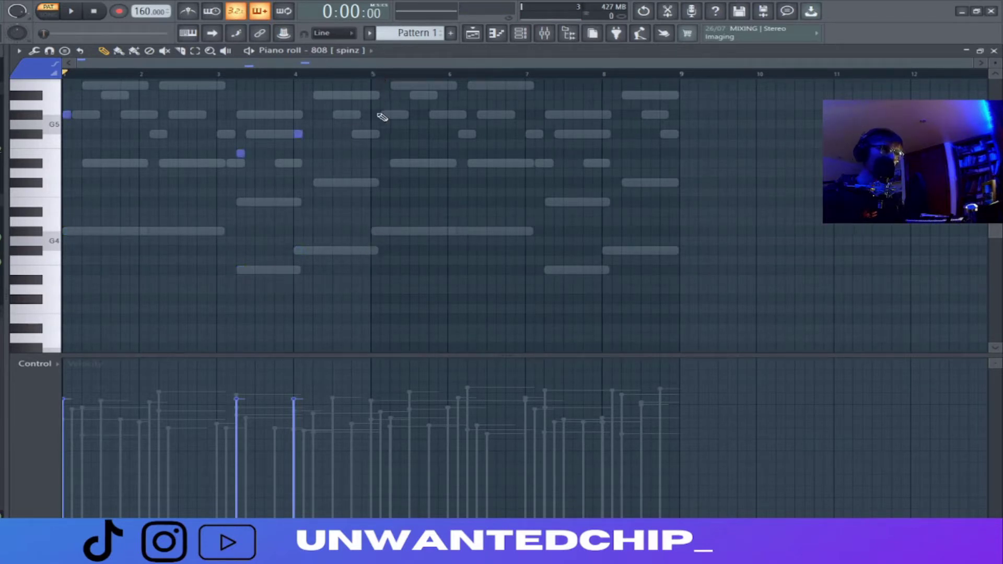
key("ctrl+l")
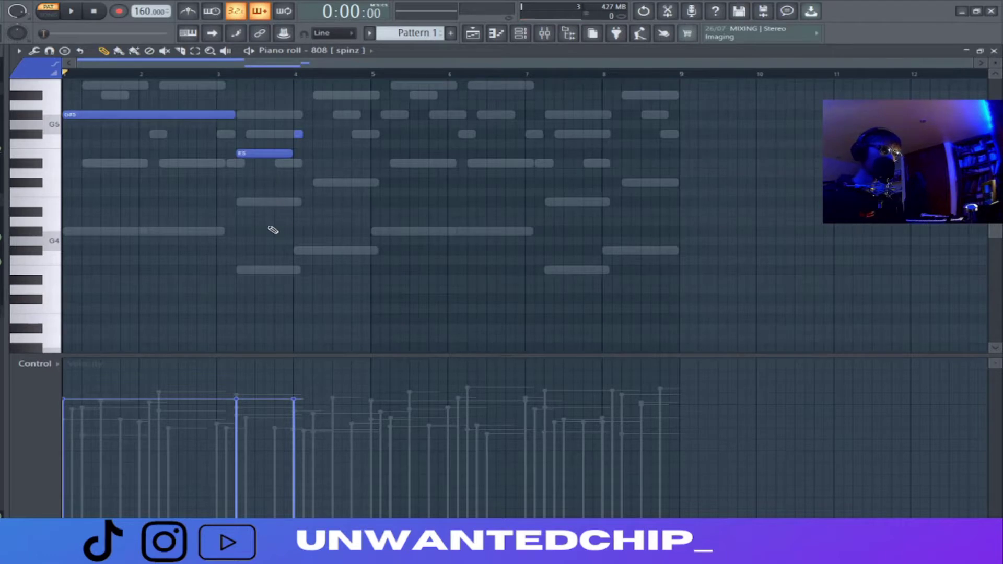
scroll(314, 228, "up", 2)
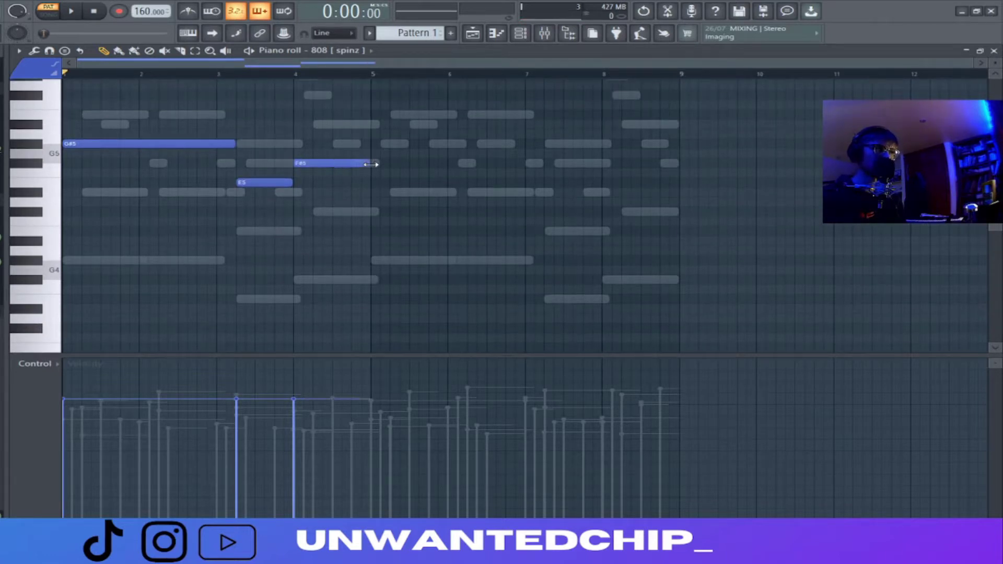
Step: Play the 808 line with the bell melody and duplicate its notes into bars 5 to 8
key("space")
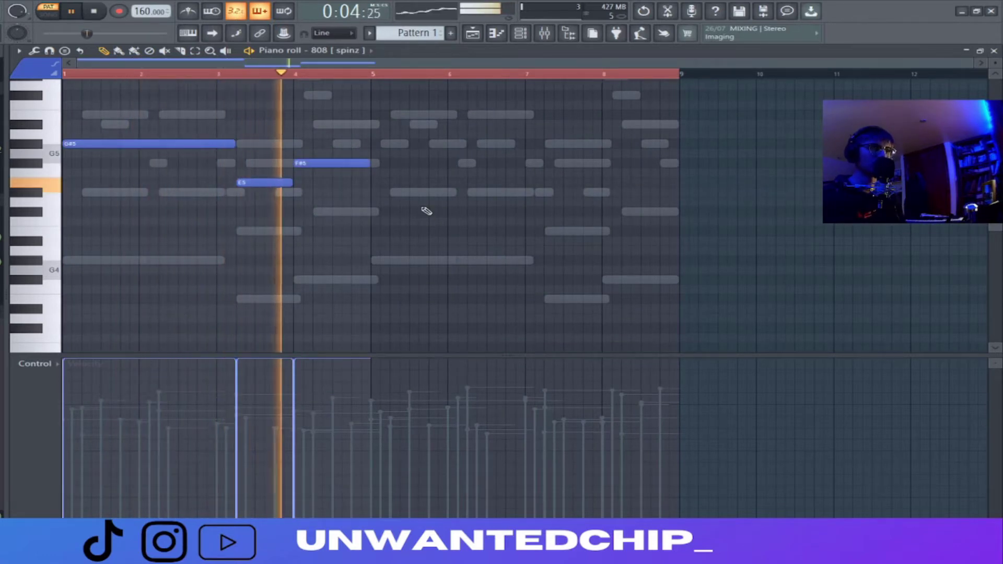
key("space")
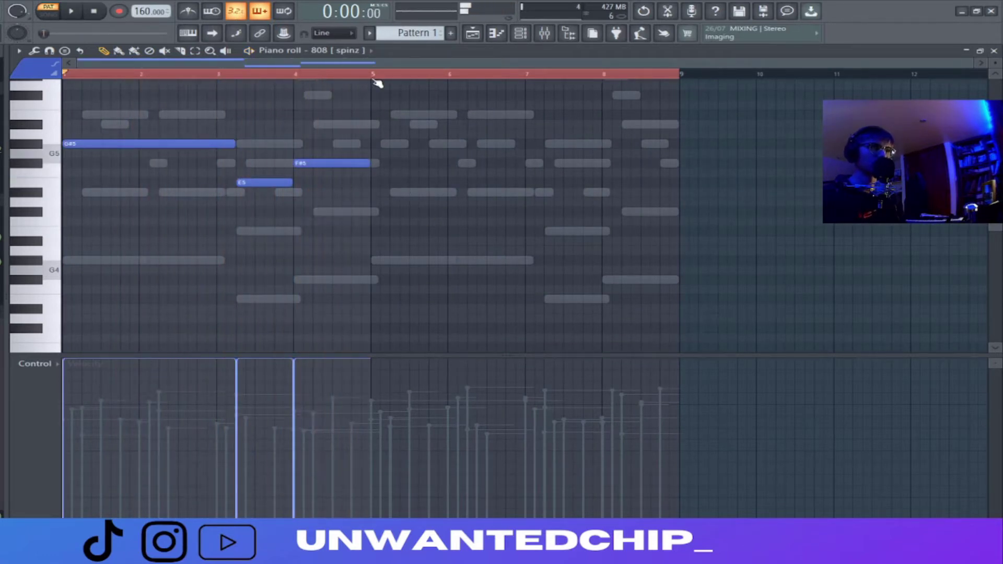
key("ctrl+b")
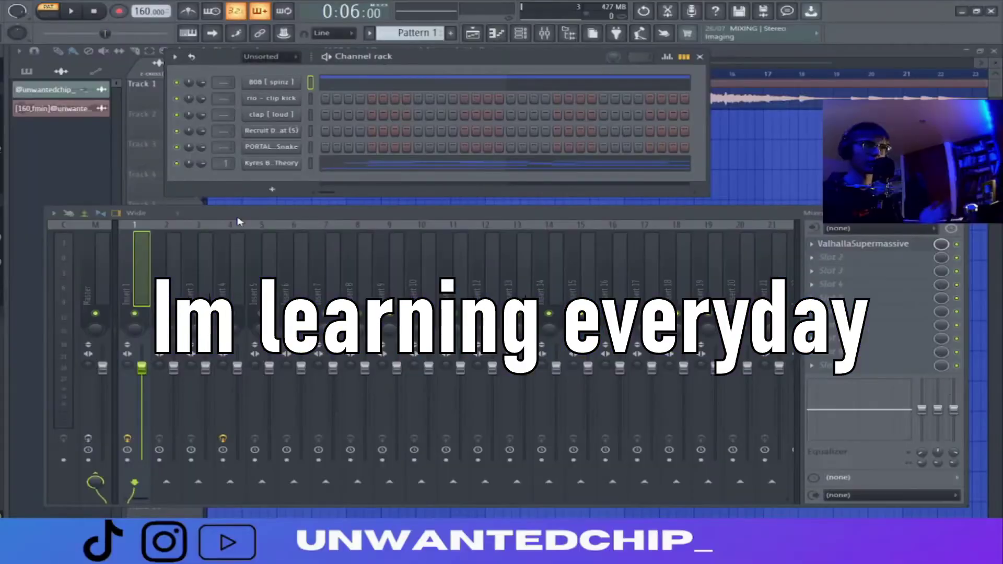
Step: Show the playlist and play the faith_2 audio clip from the start of the song
key("F5")
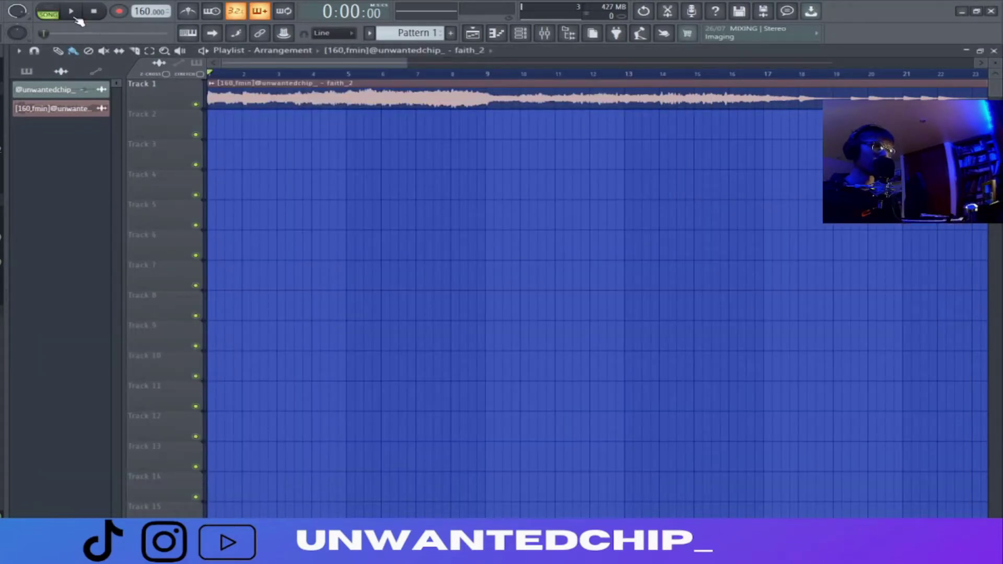
left_click(77, 13)
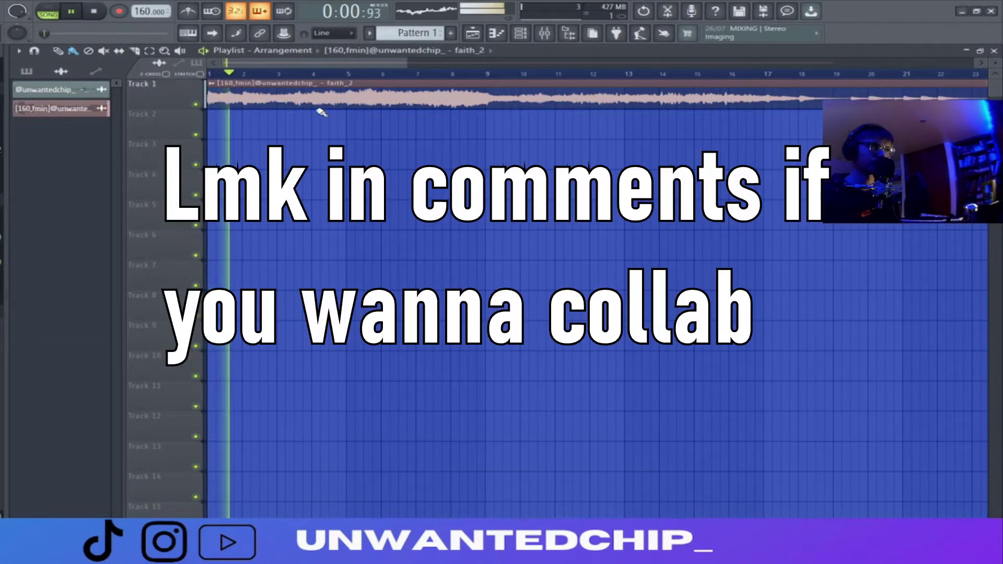
scroll(320, 140, "down", 2)
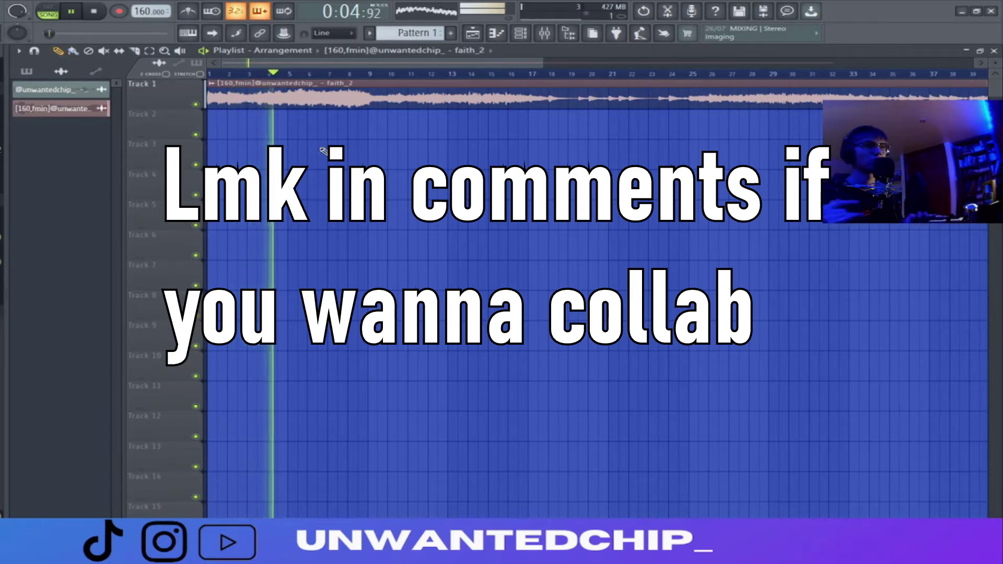
key("space")
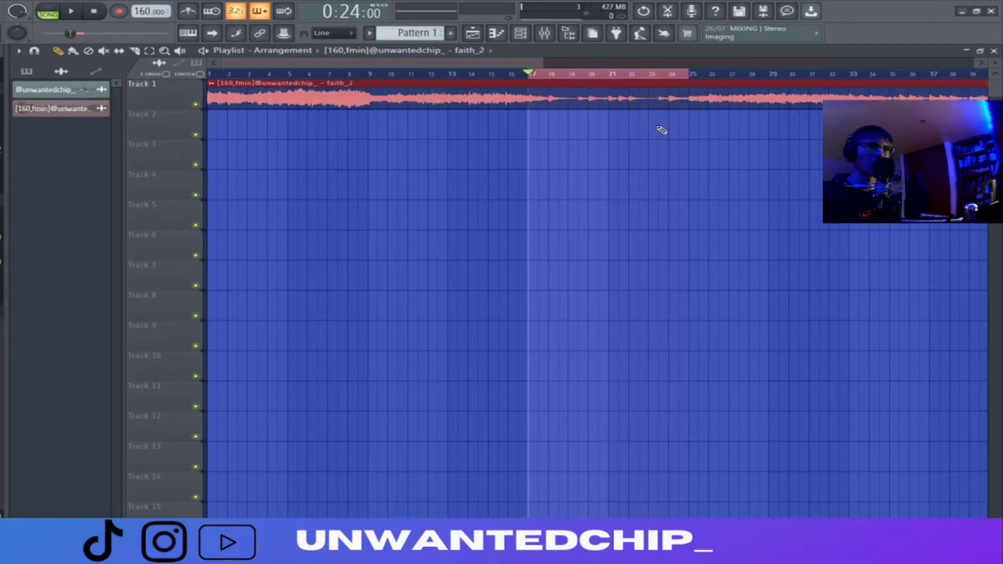
Step: Select bars 43 to 51 in the playlist and place a new empty Pattern 2 over them on Track 2
scroll(661, 135, "down", 3)
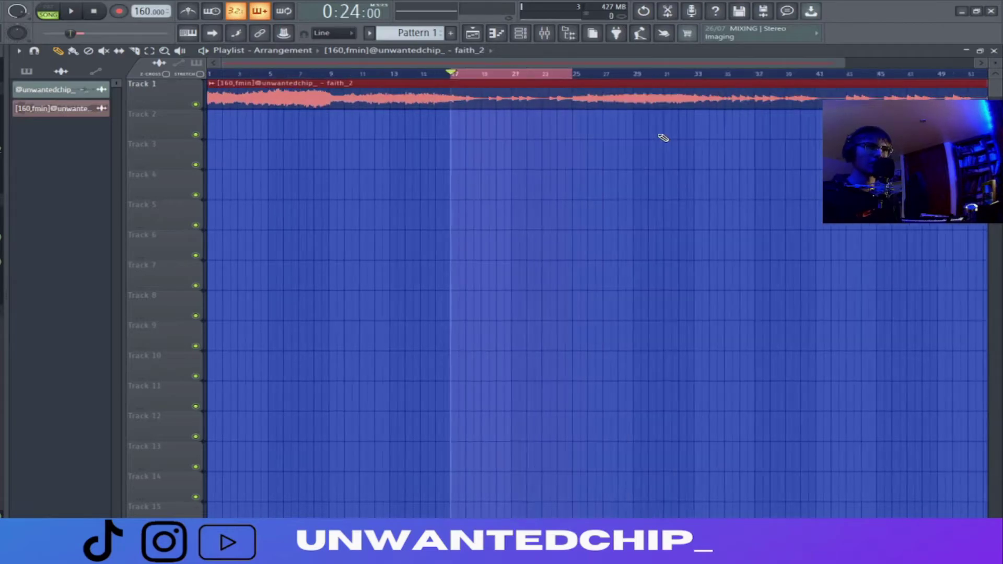
scroll(352, 156, "up", 3)
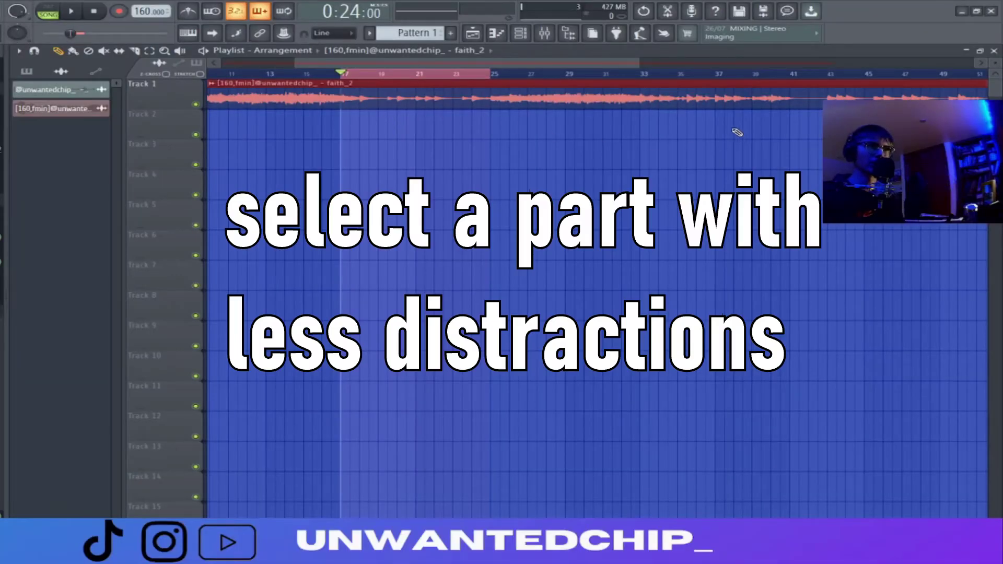
left_click(33, 71)
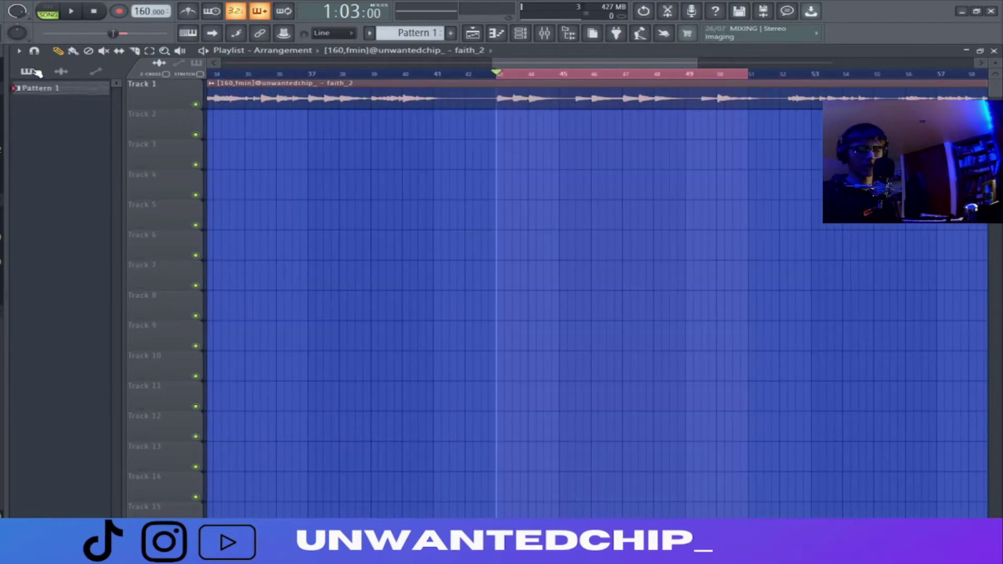
key("F4")
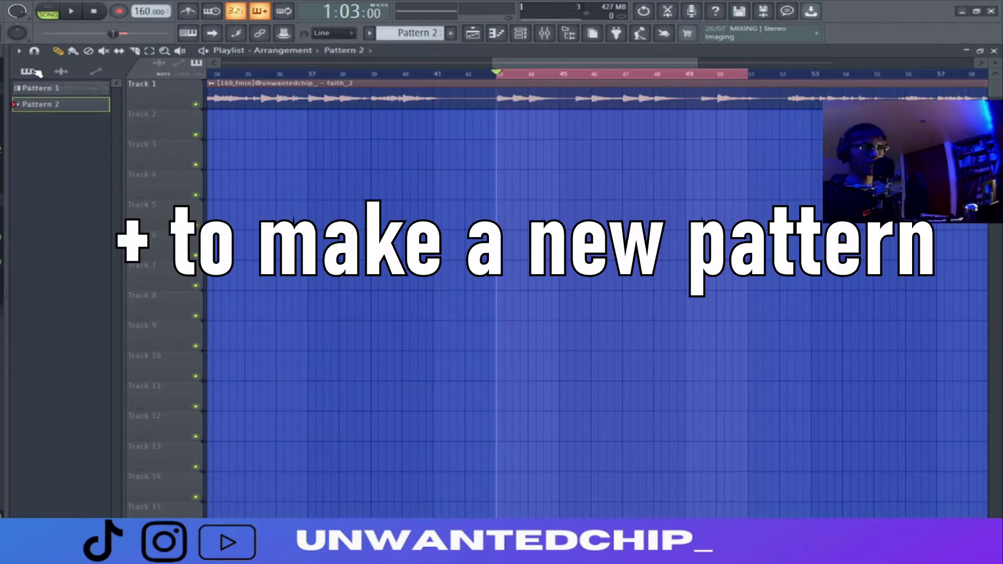
left_click_drag(25, 113, 742, 140)
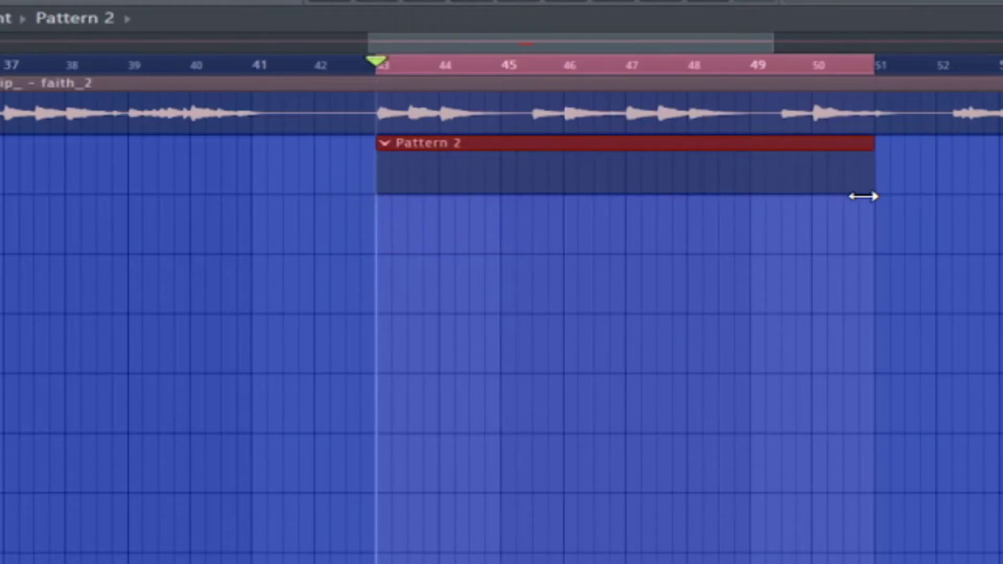
key("F6")
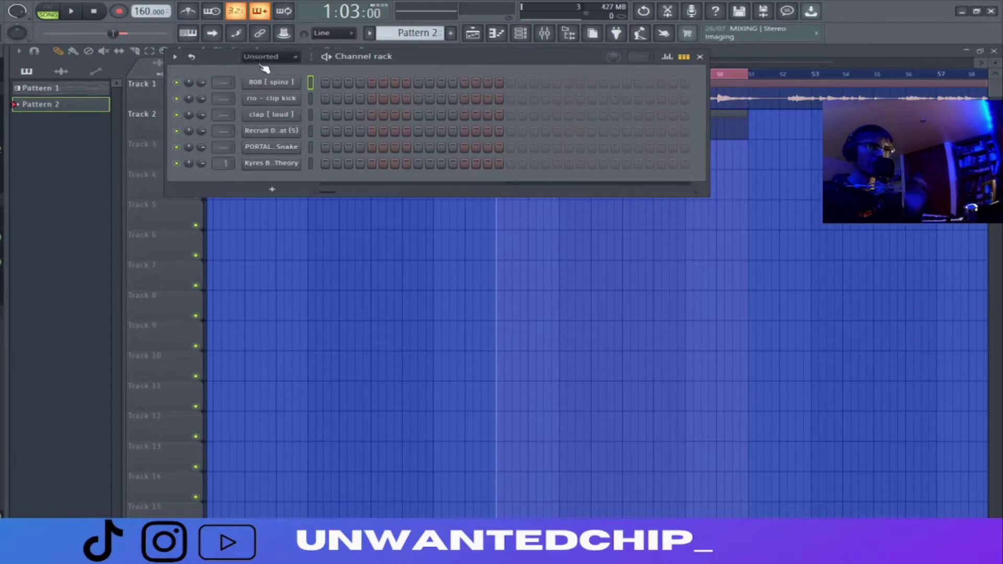
right_click(282, 86)
left_click(334, 84)
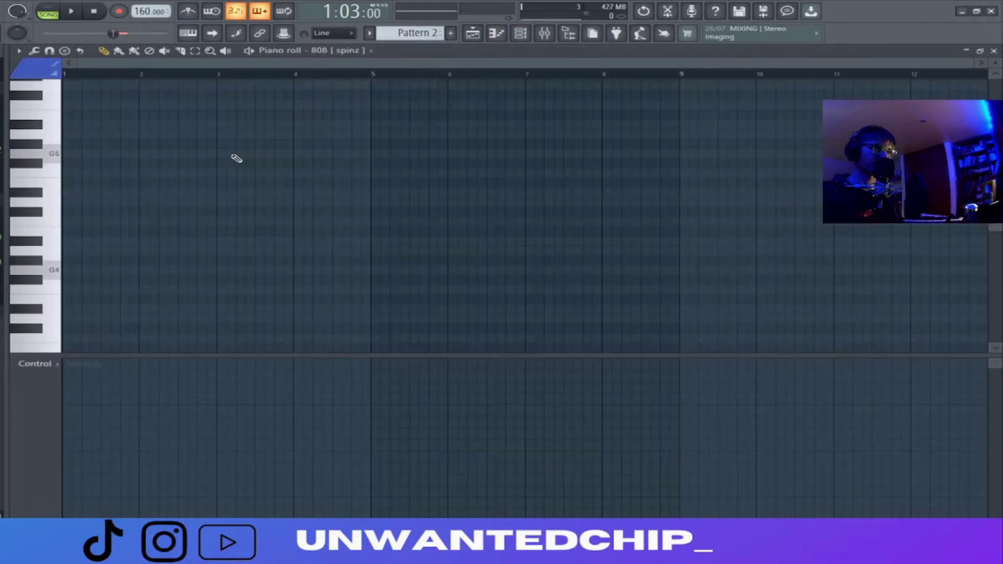
key("Escape")
key("Escape")
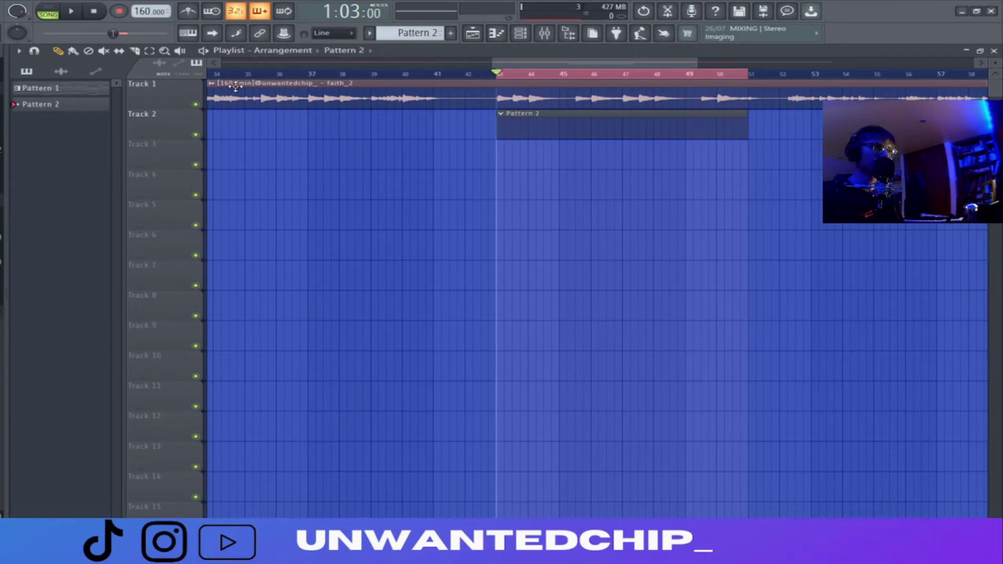
Step: Open the 808 channel's piano roll from the Pattern 2 clip on Track 2
double_click(547, 122)
right_click(293, 85)
left_click(324, 85)
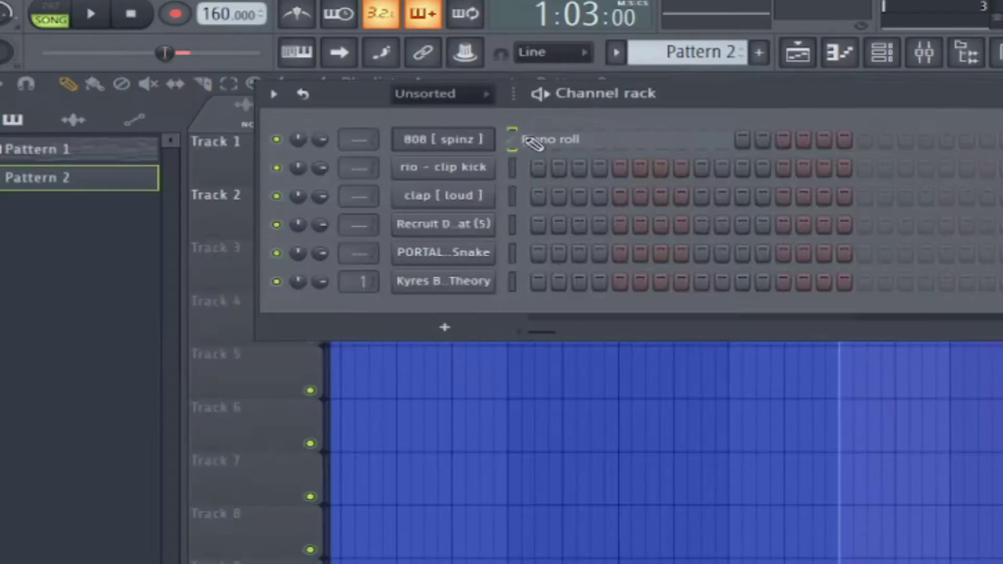
Step: Place a long F5 note from bar 1 into bar 3 on the 808 and play it against the sample
left_click_drag(256, 134, 63, 124)
left_click_drag(99, 213, 153, 308)
left_click(133, 166)
right_click(195, 195)
key("space")
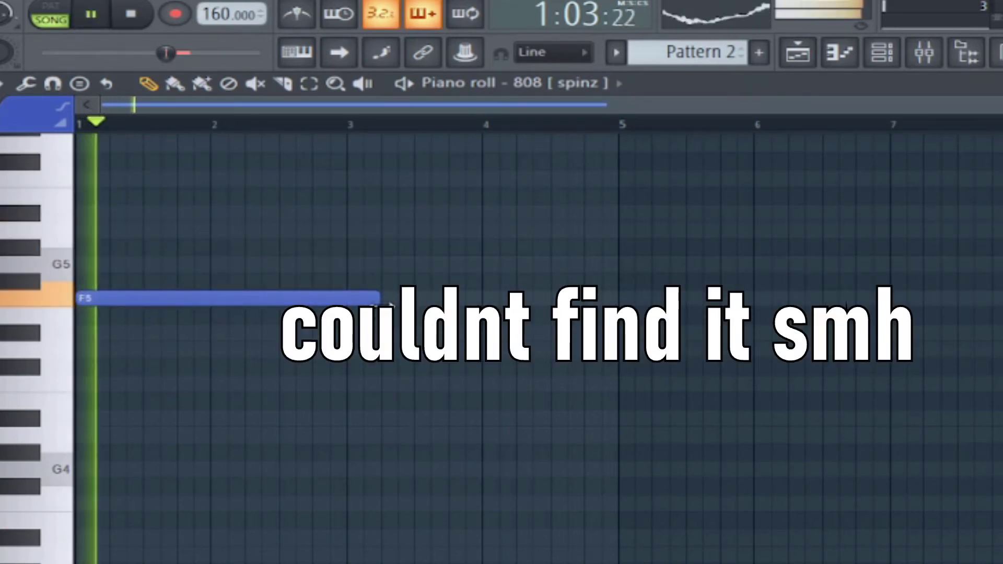
Step: Lay out three consecutive half-bar F6 notes from bar 1 to mid bar 2 and check their rhythm against the sample
scroll(464, 299, "up", 1)
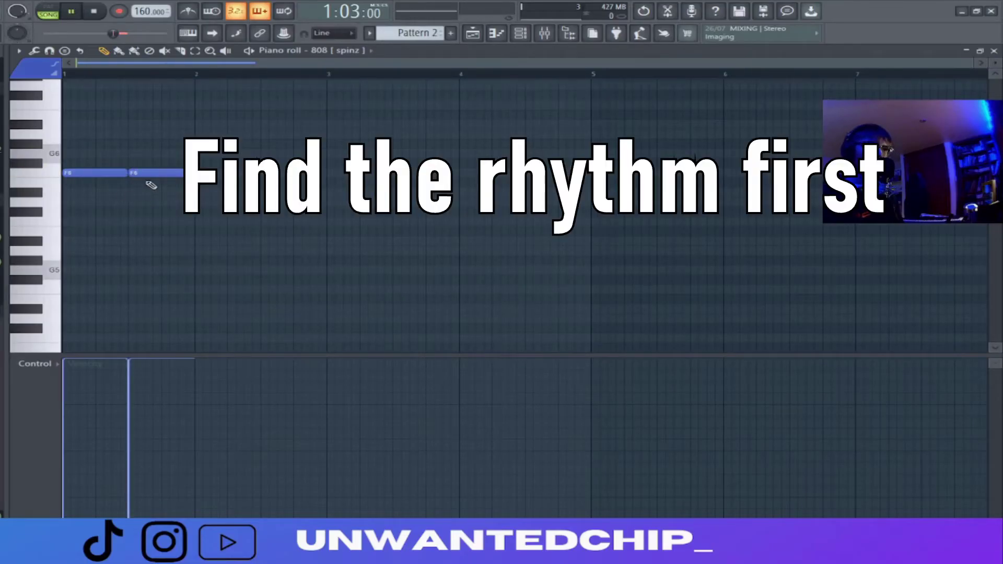
key("space")
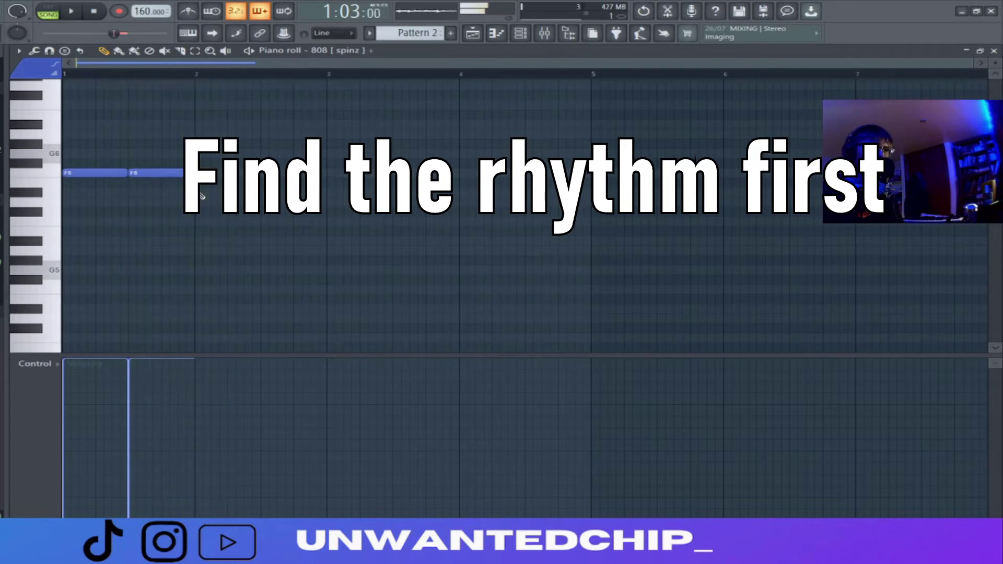
left_click(204, 173)
key("space")
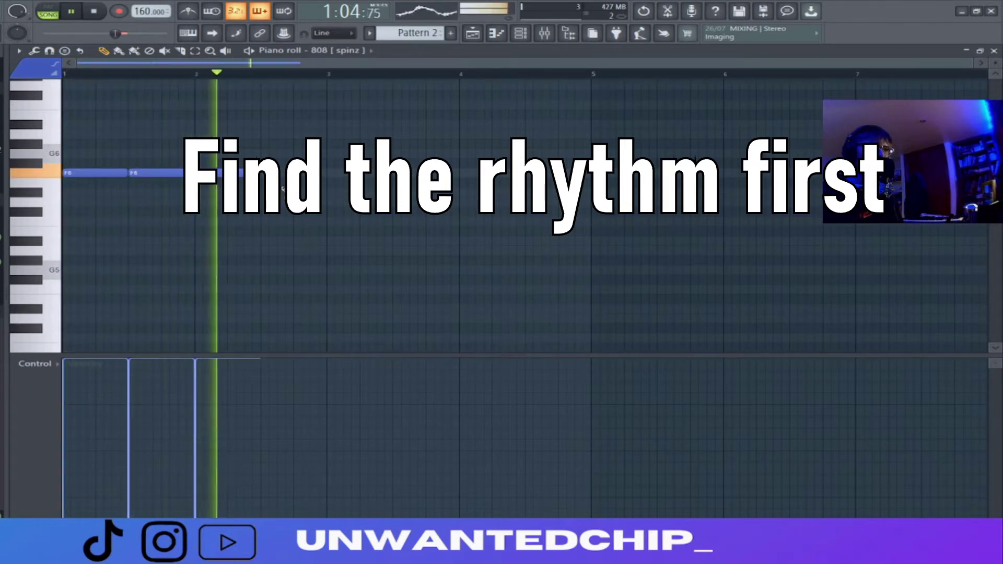
key("space")
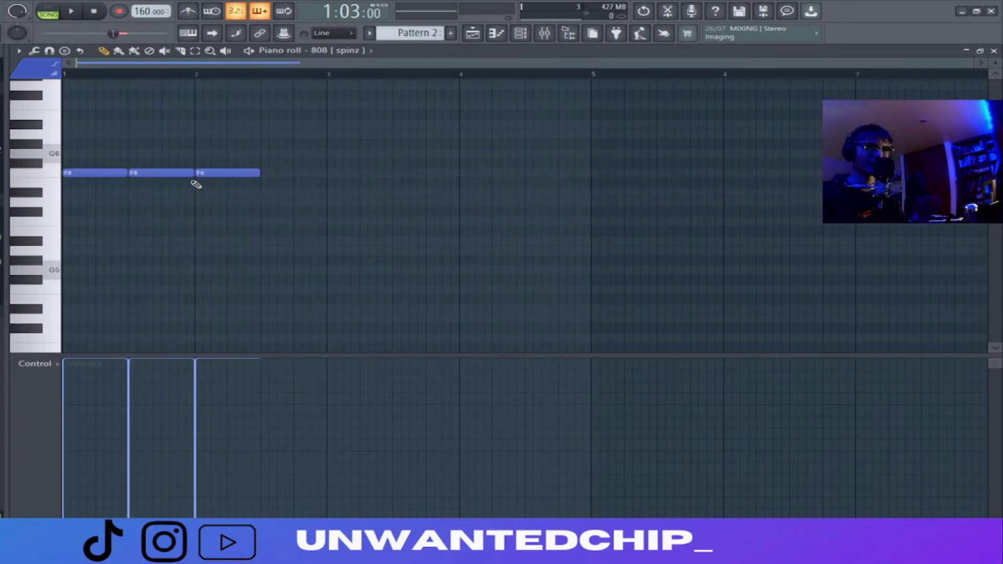
Step: Lower the second 808 note to D#6 and the third to C#6, checking them against the sample
left_click_drag(176, 175, 172, 197)
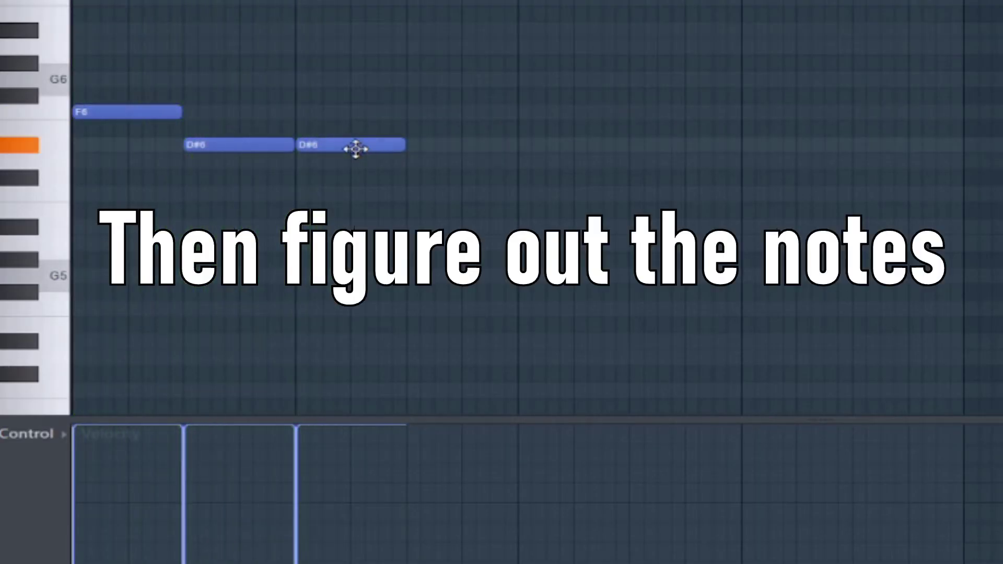
left_click_drag(359, 157, 354, 180)
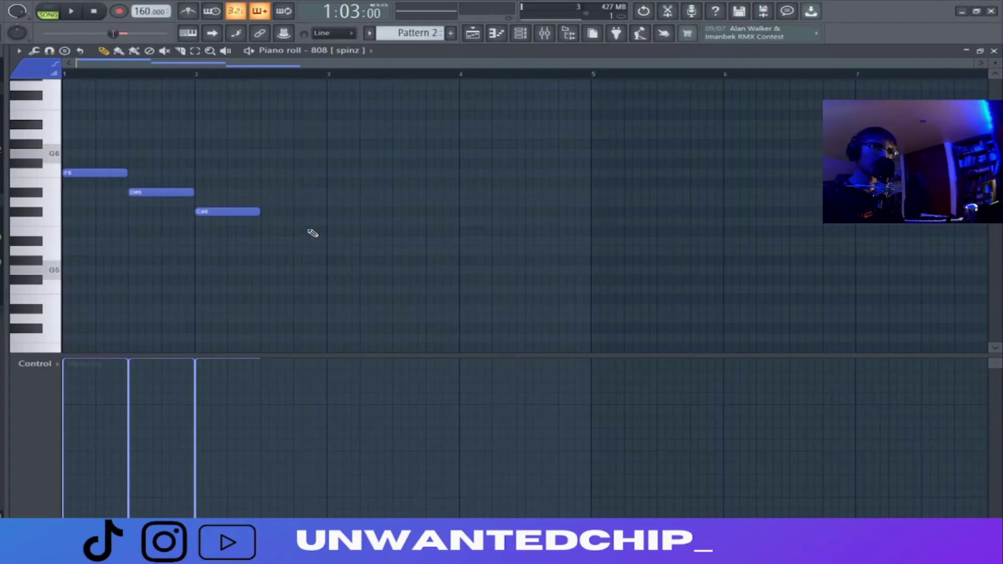
key("space")
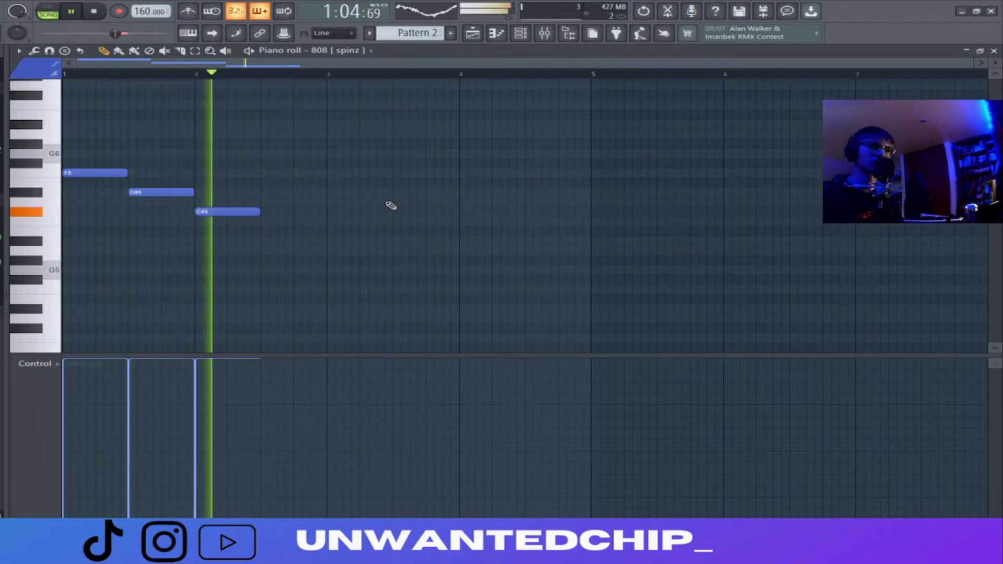
Step: Place a half-bar C#6 note in the second half of bar 3 and a D#6 note at the start of bar 4
left_click(394, 193)
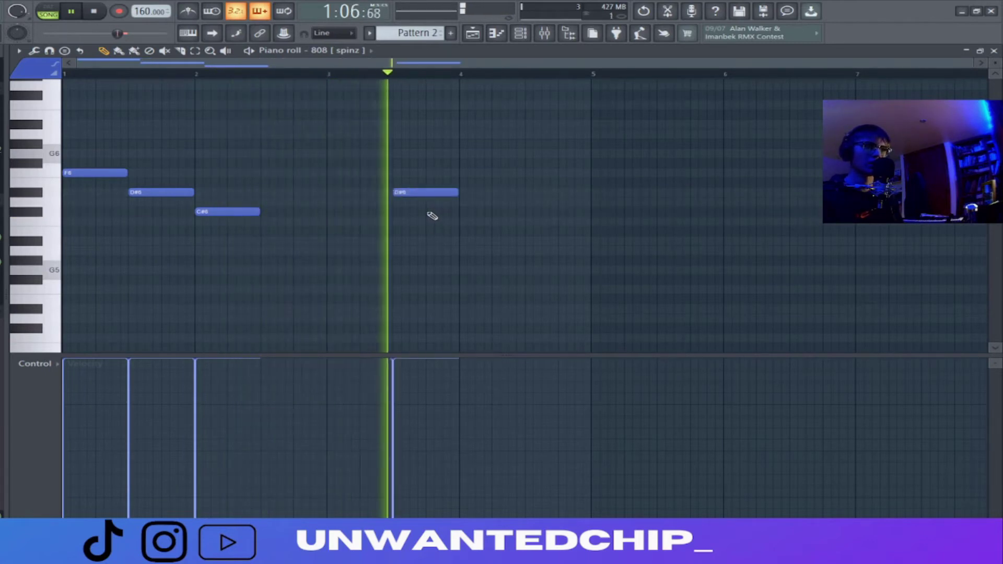
key("space")
key("space")
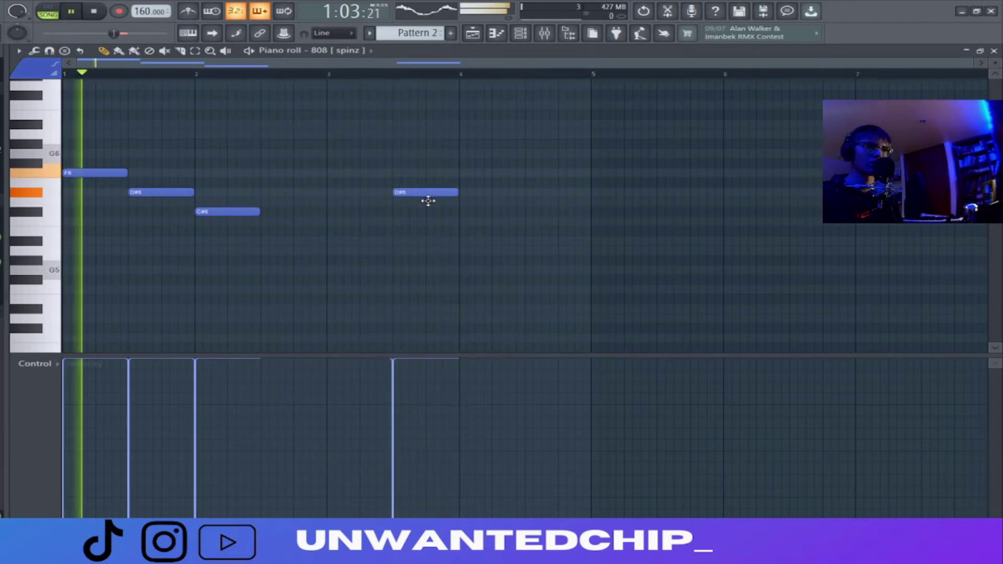
left_click_drag(428, 200, 428, 217)
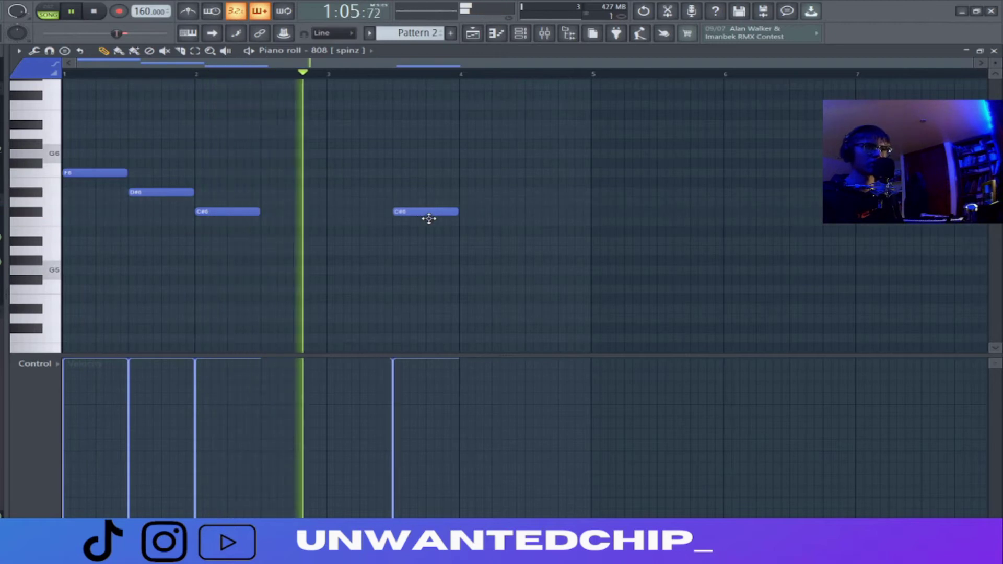
left_click(465, 192)
Step: Try a half-bar F6 note in the second half of bar 4 against the sample and delete it
left_click(528, 182)
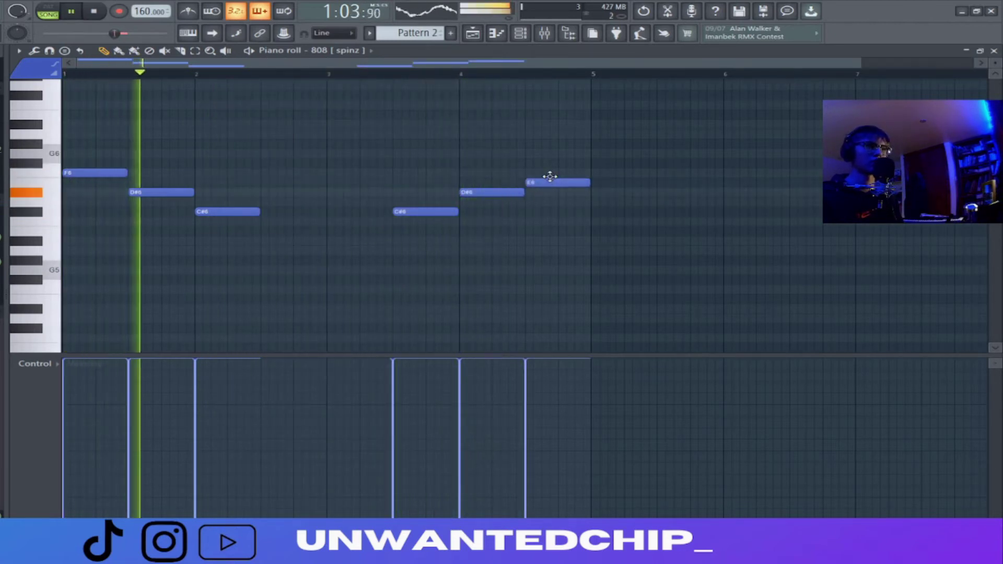
left_click_drag(545, 181, 545, 172)
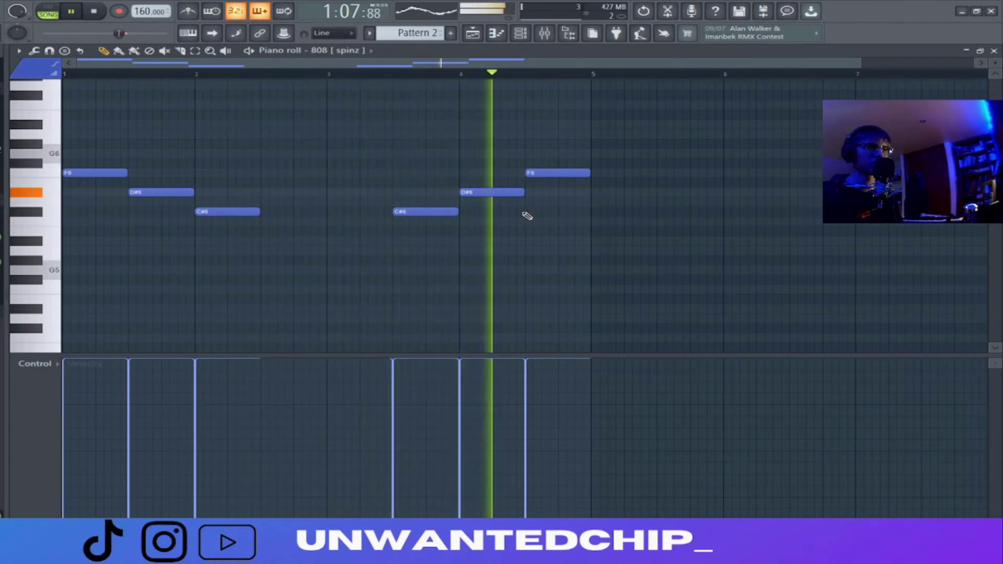
key("space")
right_click(554, 175)
key("space")
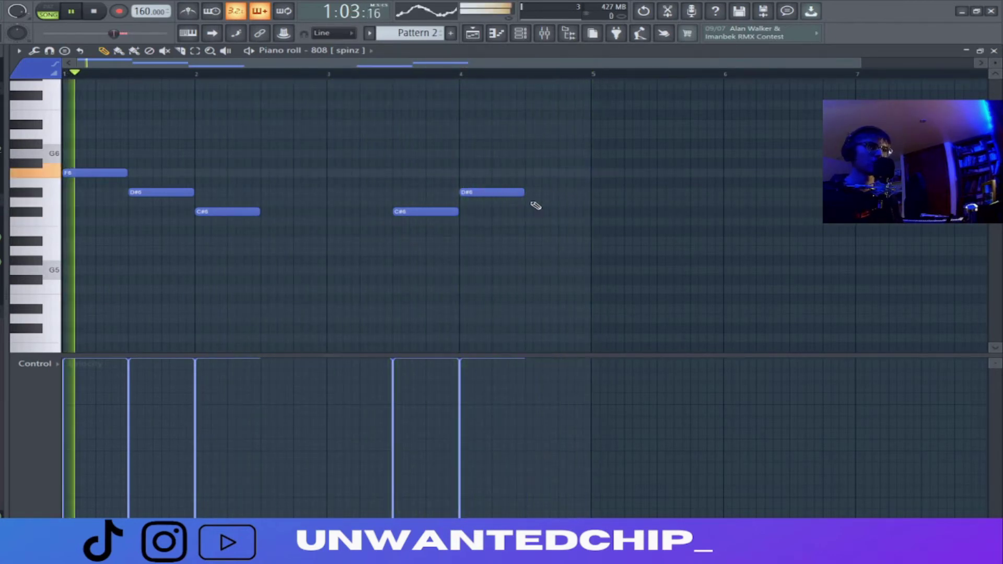
Step: Lengthen the D#6 note to fill all of bar 4 and listen to it with the sample
left_click_drag(524, 193, 588, 193)
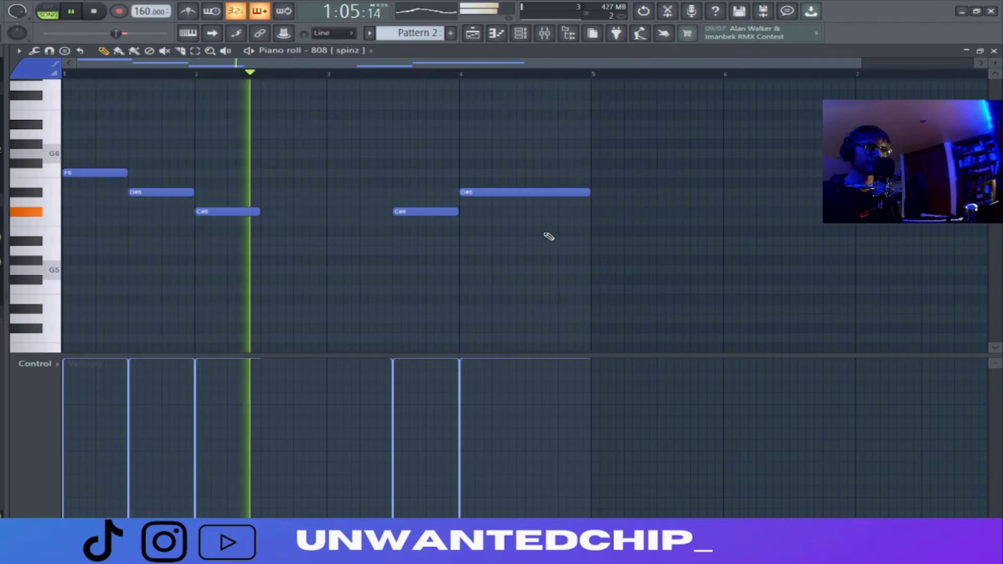
key("space")
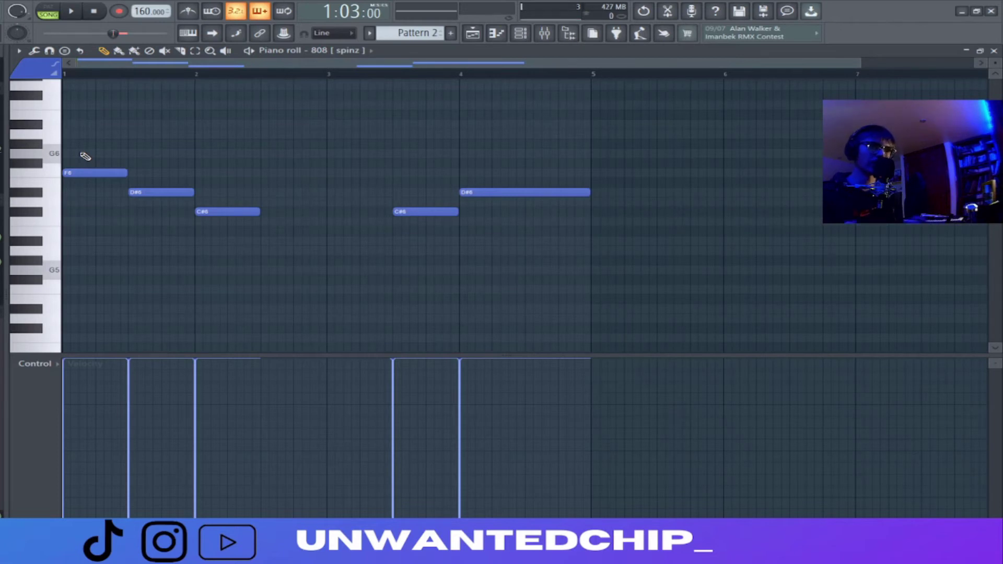
Step: Close the 808 piano roll, insert an FL Keys channel and open its piano roll
key("Escape")
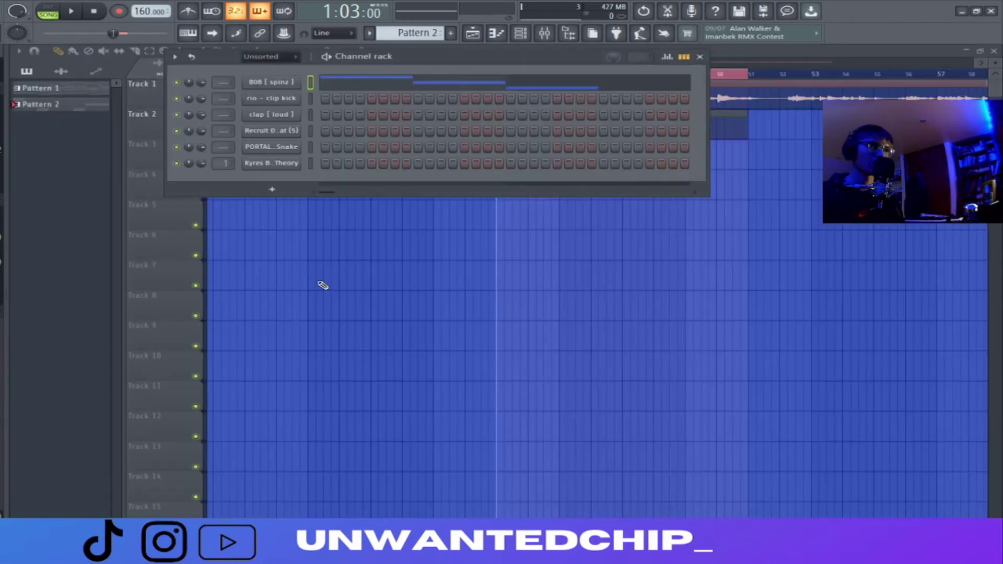
right_click(264, 141)
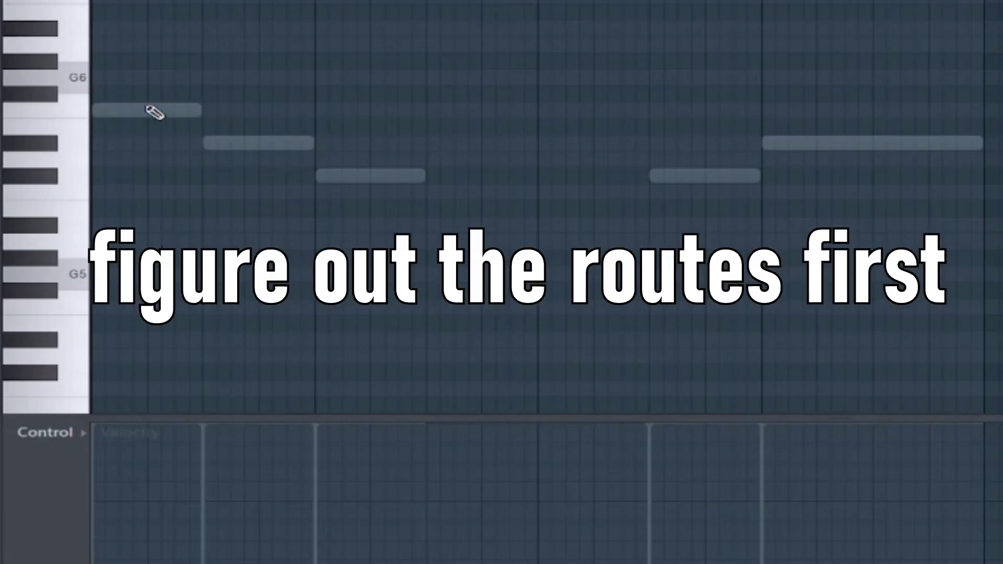
Step: Place an F5 note at the start of bar 1 on FL Keys, shortened to half a bar like the first 808 note
left_click(152, 112)
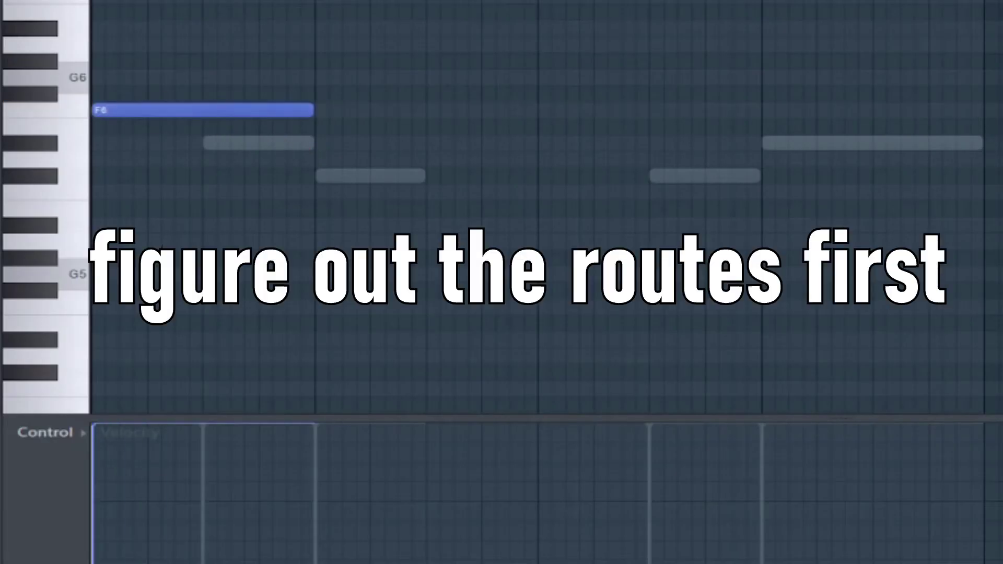
key("ctrl+Down")
key("space")
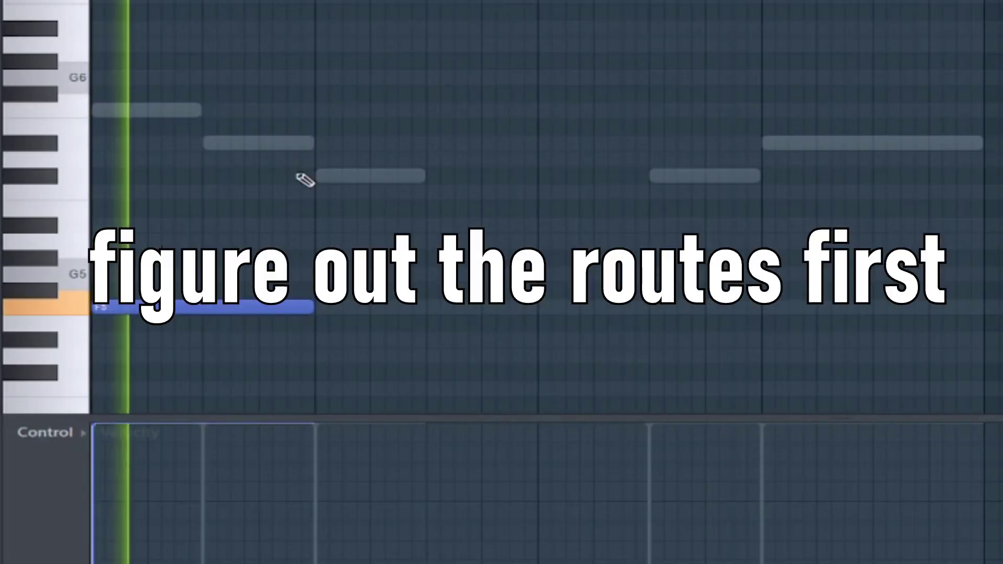
key("space")
left_click_drag(313, 307, 202, 308)
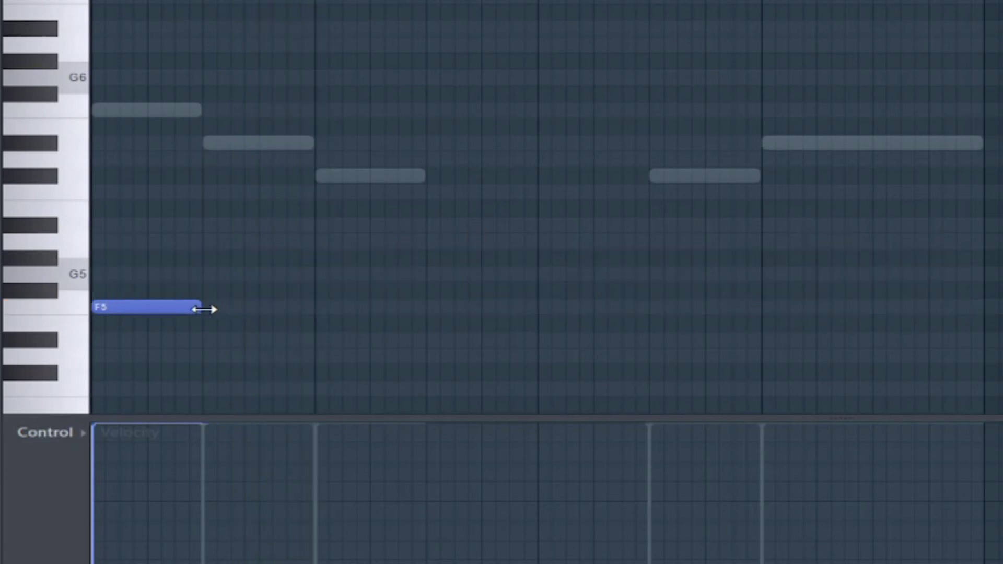
key("space")
Step: Add half-bar D#5 and C#5 root notes after the F5, matching the second and third 808 notes
left_click(214, 340)
left_click(334, 357)
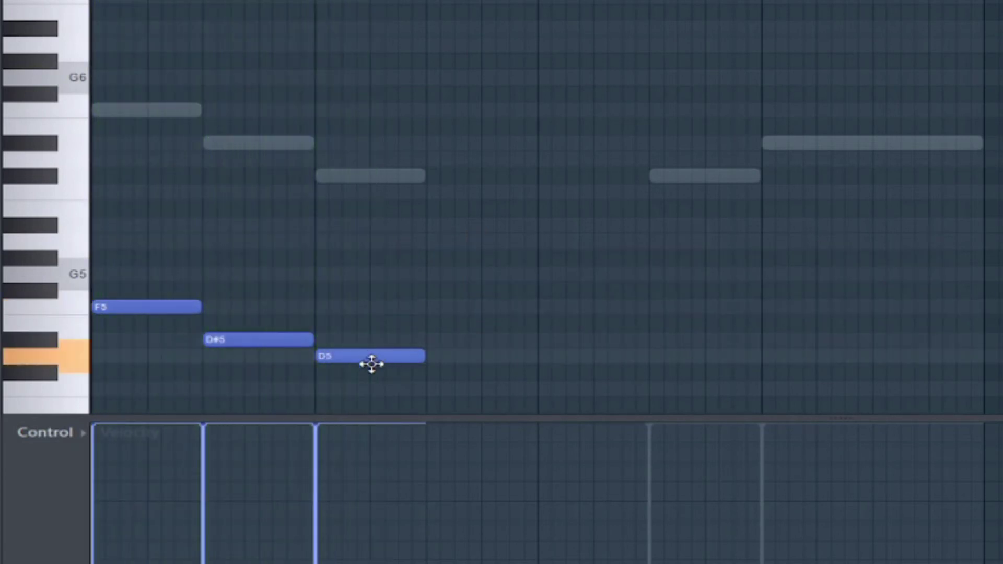
left_click_drag(372, 363, 372, 374)
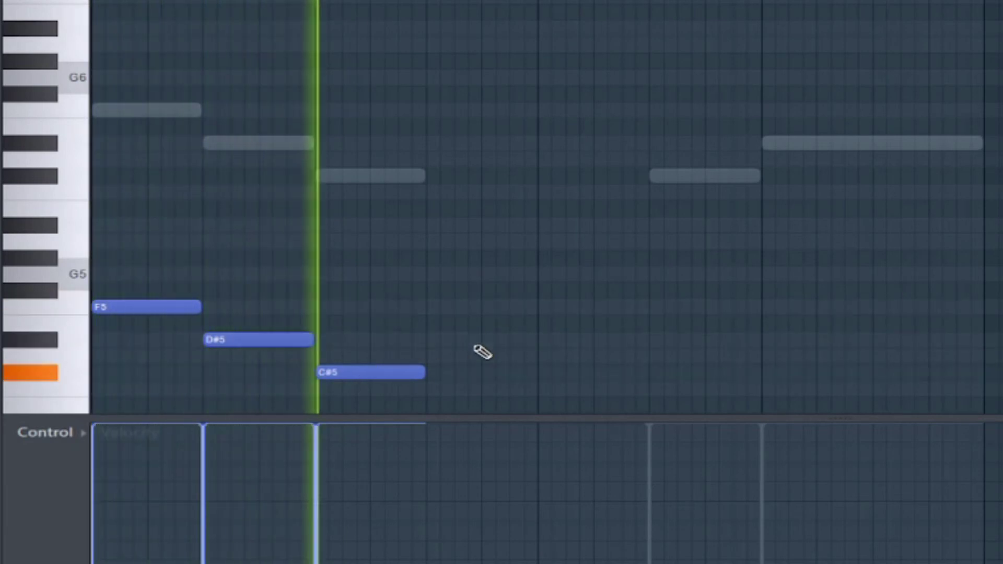
key("space")
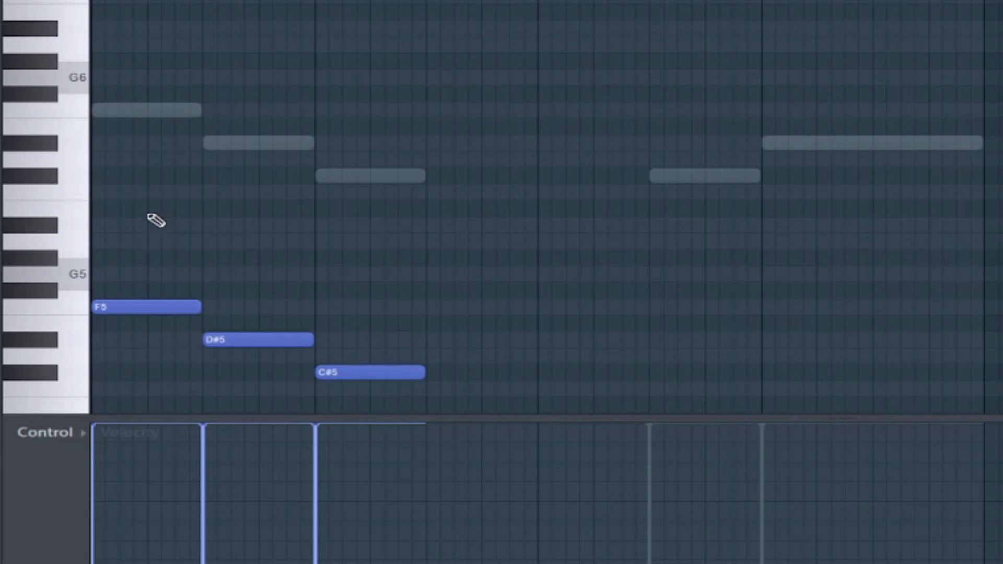
Step: Try A5, F#5 and G5 above the F5 root note and delete them
left_click(147, 242)
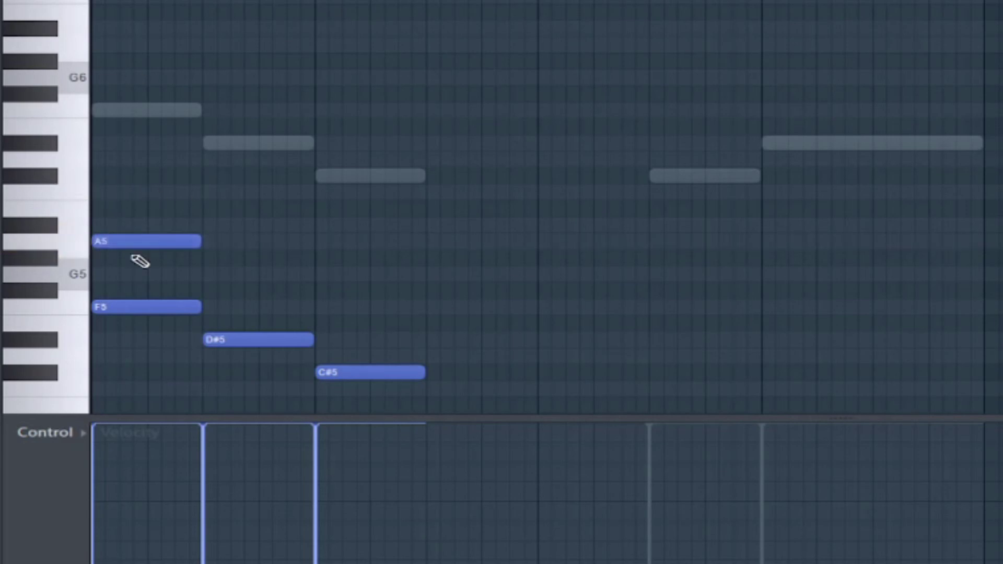
left_click_drag(146, 245, 150, 294)
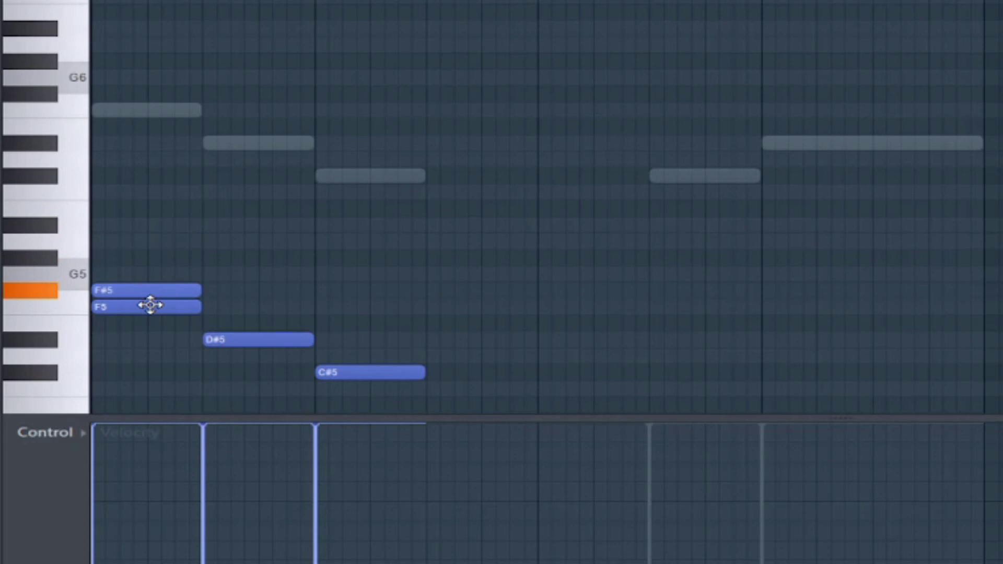
left_click(104, 269)
right_click(116, 276)
right_click(121, 290)
Step: Build the first chord by adding G#5 and C6 above F5, and listen to it with the sample
key("space")
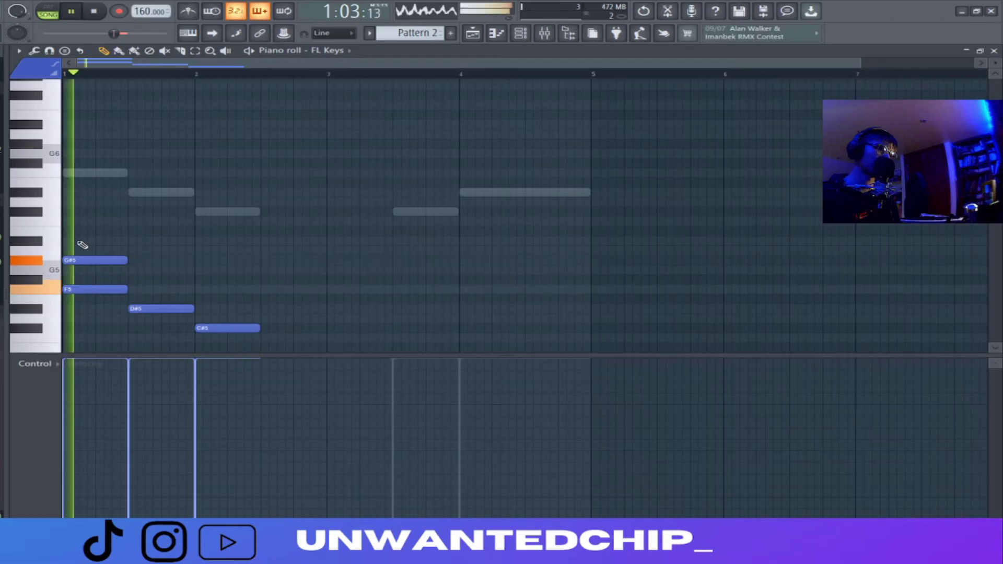
key("space")
left_click(108, 208)
key("space")
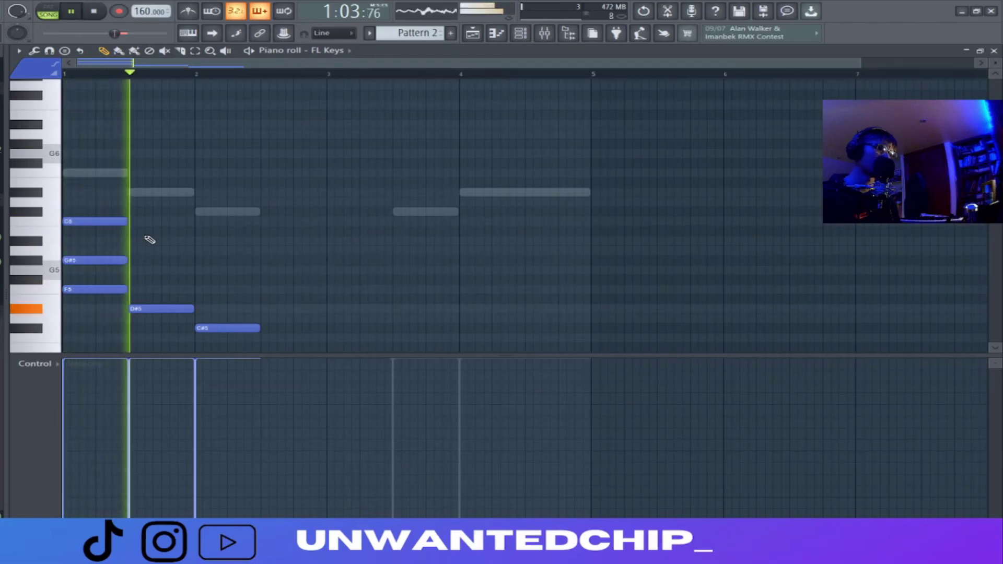
key("space")
Step: Build the second chord by adding half-bar G5 and A#5 notes above D#5
left_click(162, 282)
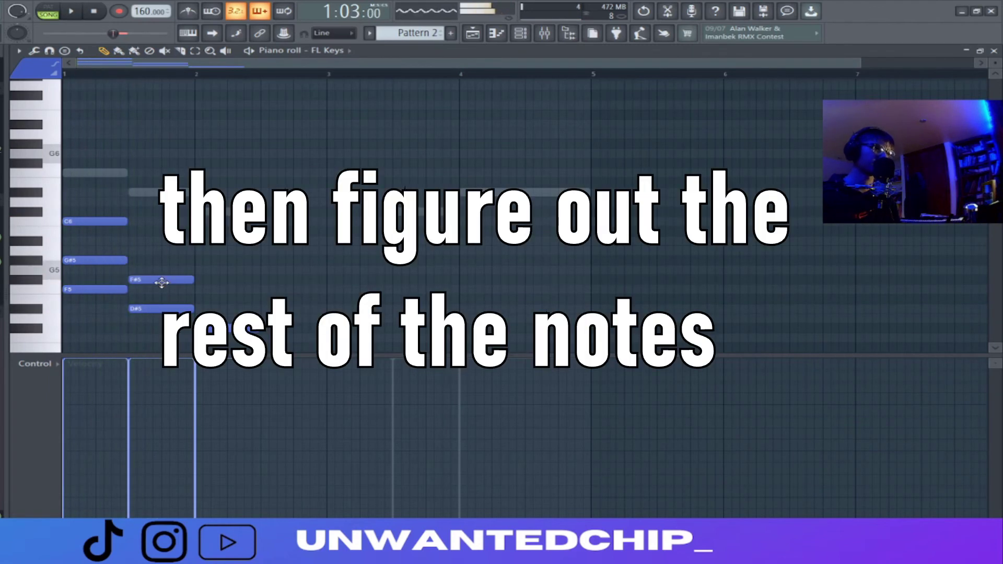
key("space")
left_click_drag(158, 281, 156, 271)
left_click(152, 240)
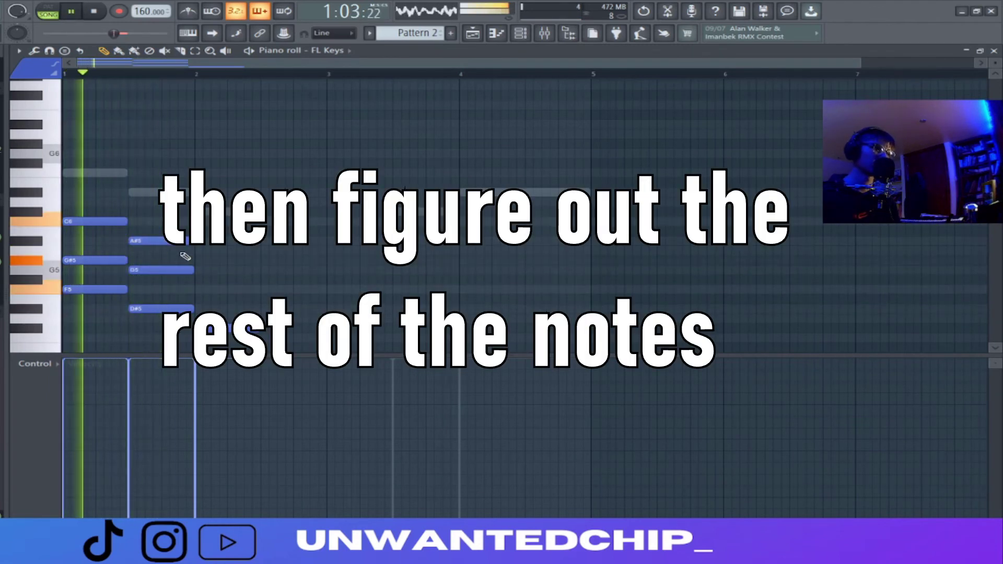
Step: Build the third chord with F5 and G#5 above C#5, comparing E5 and A5 as alternatives by ear
left_click(198, 289)
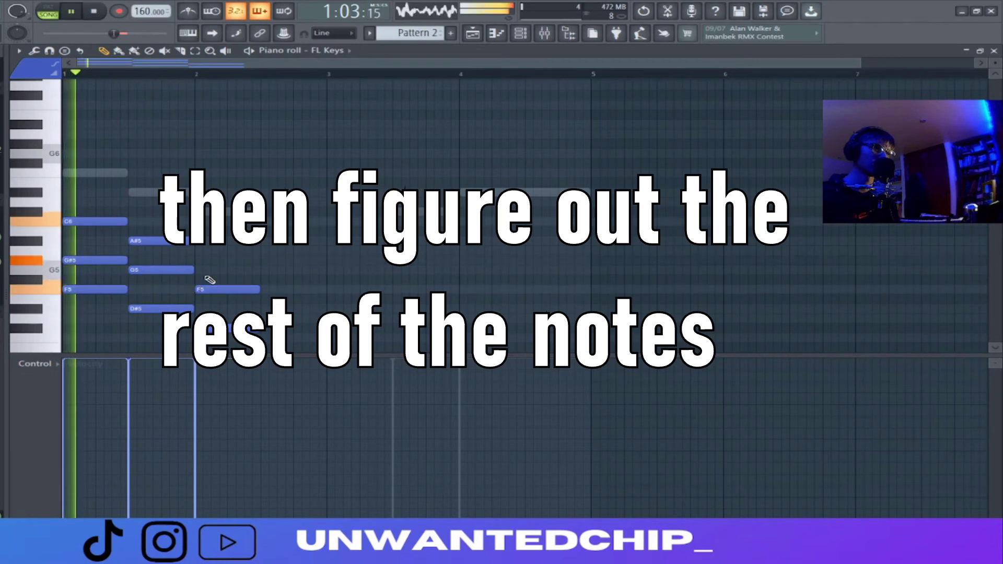
left_click(198, 260)
key("space")
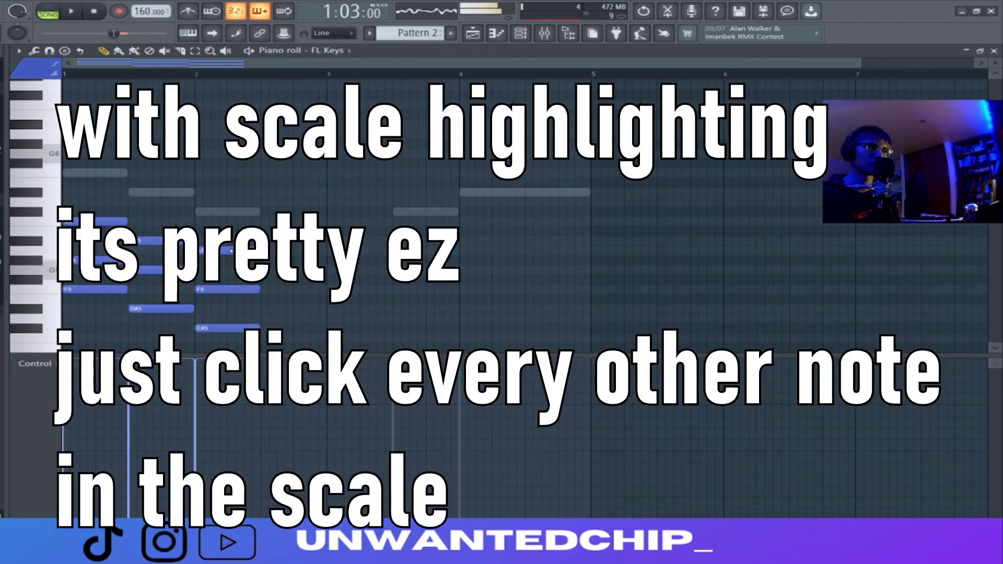
left_click_drag(233, 285, 233, 295)
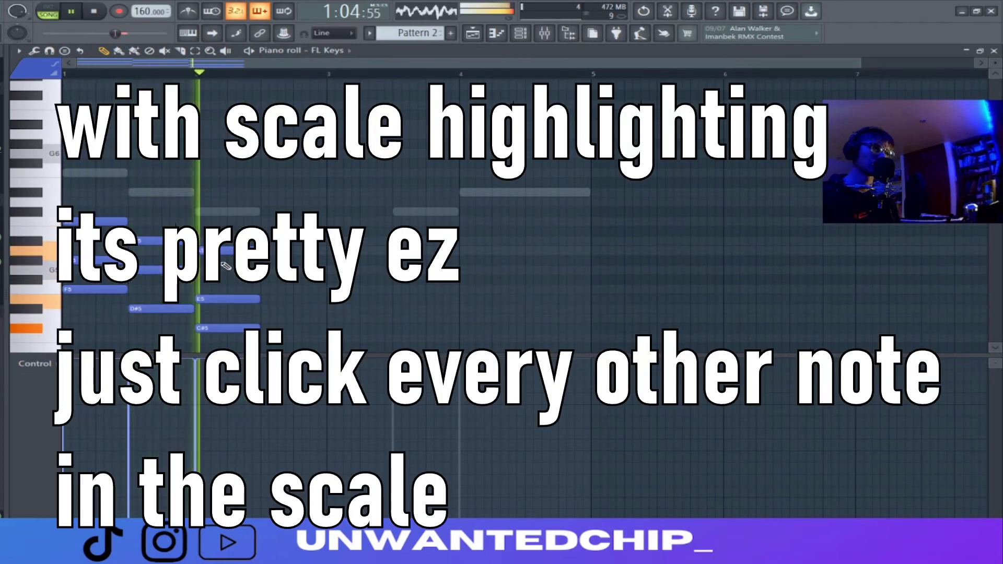
key("space")
key("space")
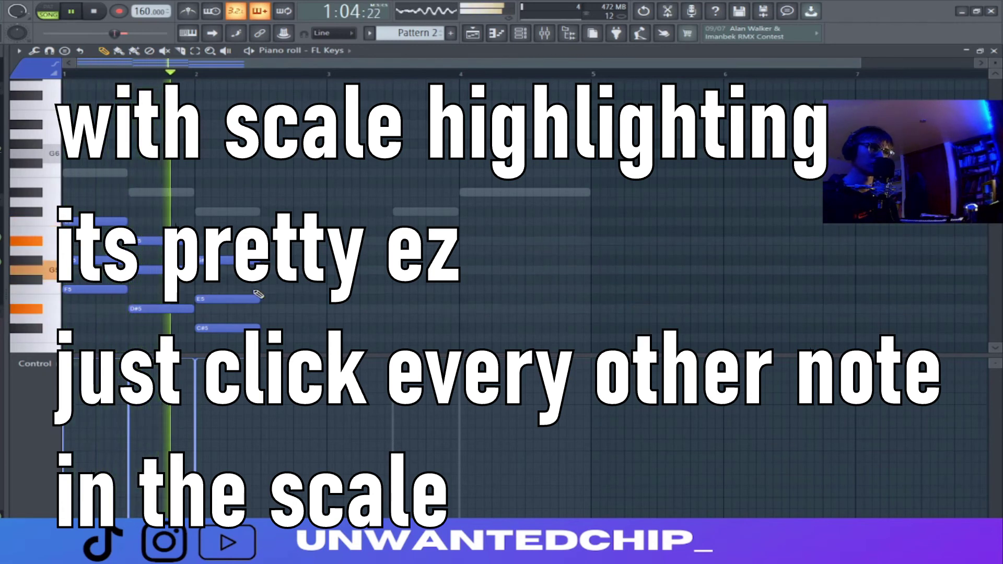
key("space")
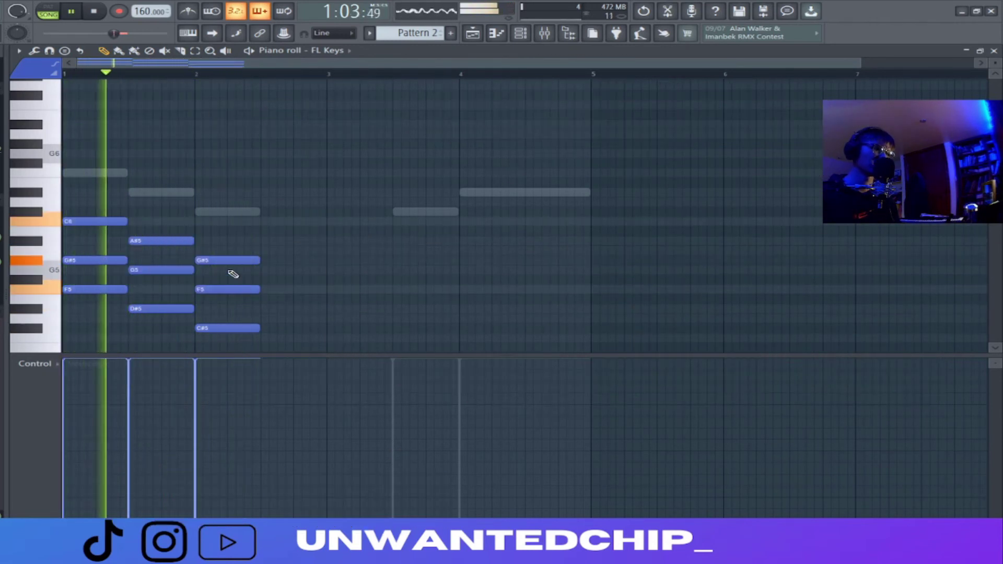
key("space")
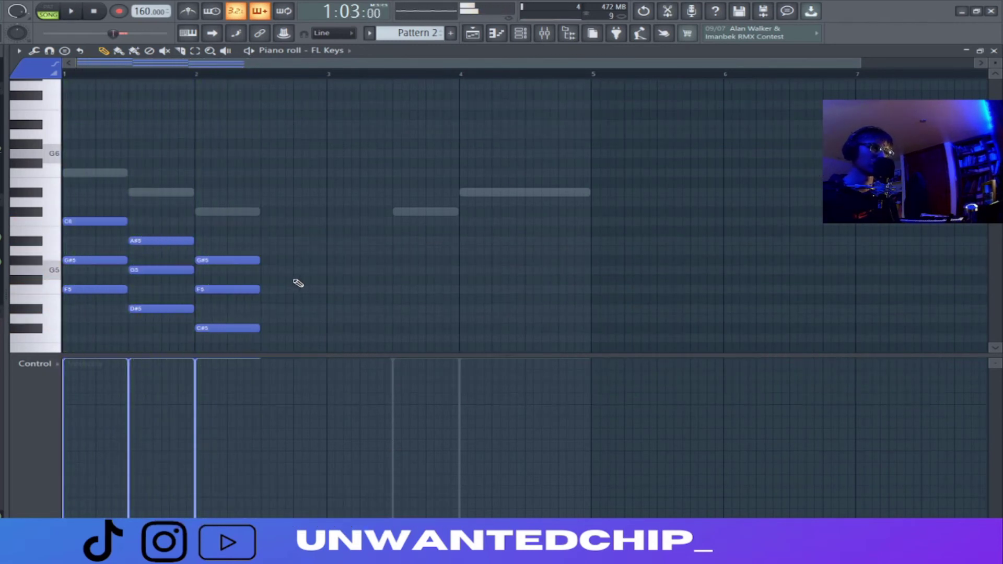
Step: Extend the third chord to the end of bar 2 and lower the velocity of all the chord notes
left_click_drag(228, 237, 258, 349)
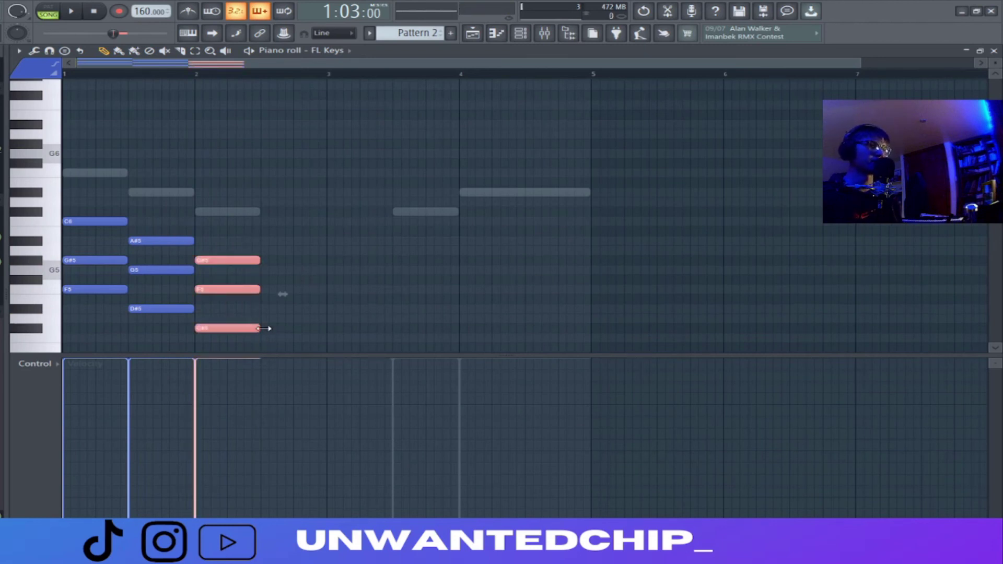
left_click_drag(318, 324, 325, 324)
key("space")
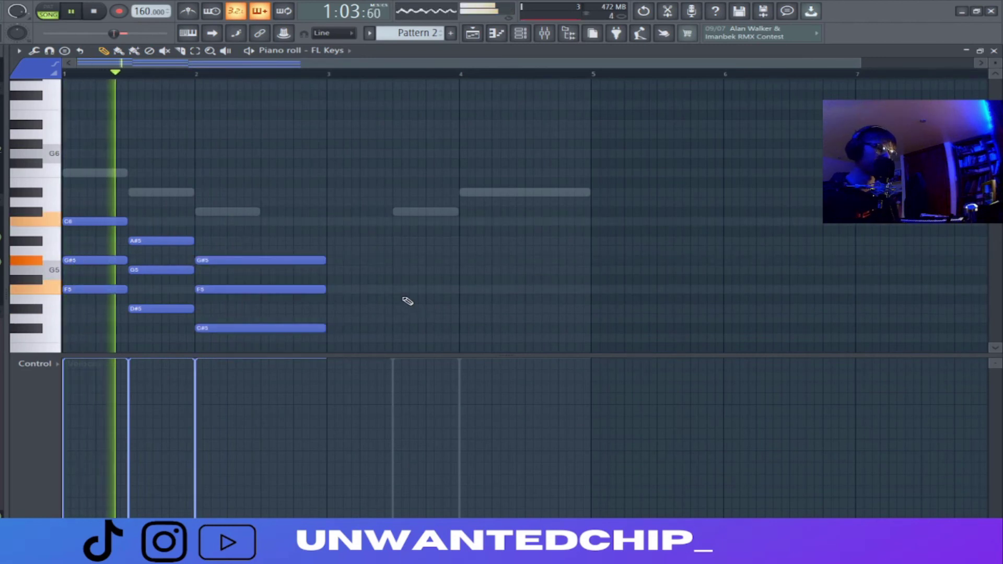
scroll(415, 292, "down", 3)
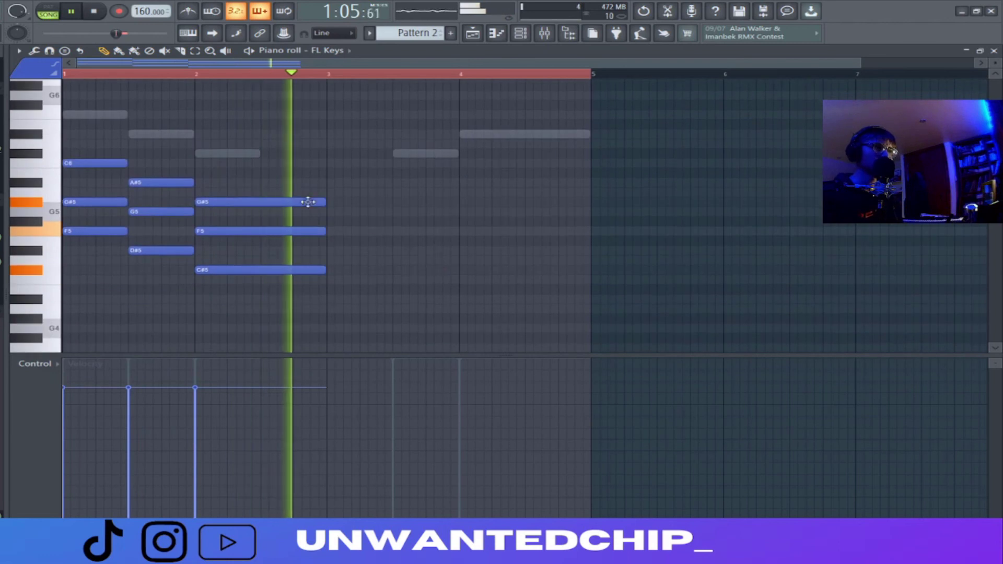
key("space")
Step: Copy the D#5 chord to the start of bar 4 and the C#5 chord to the second half of bar 3, ending at bar 4
left_click_drag(112, 154, 131, 261)
left_click_drag(251, 169, 284, 317)
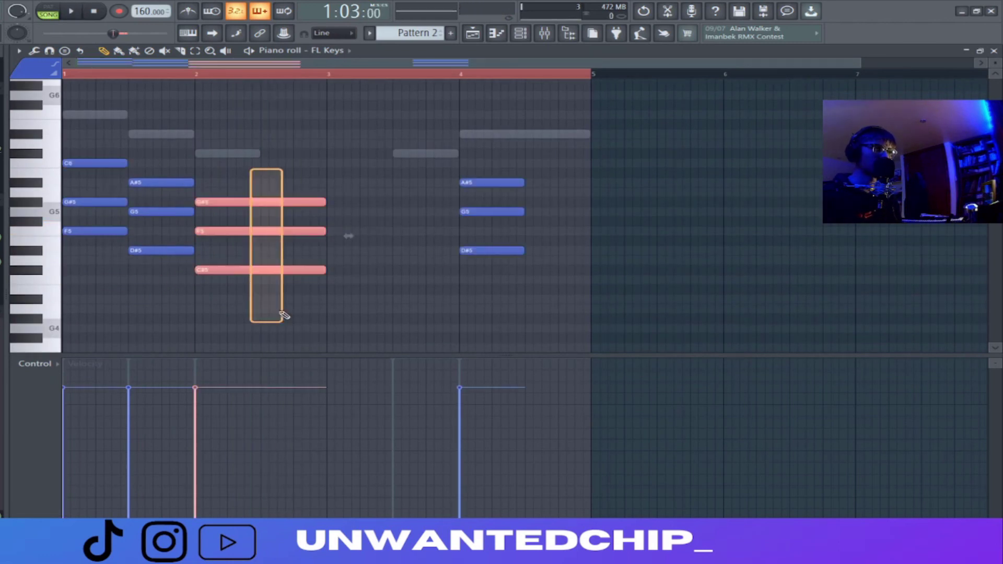
left_click_drag(243, 270, 431, 279)
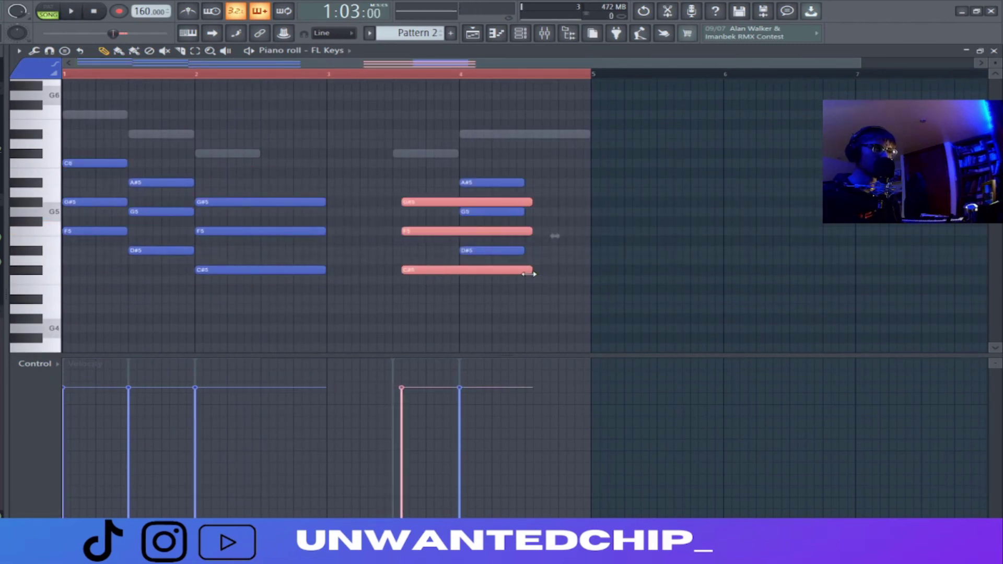
Step: Lengthen the bar 4 chord across the bar, redrawing its D#5 root, and extend the bar 2 chord up to its copy in bar 3
right_click(499, 251)
left_click_drag(479, 149, 545, 280)
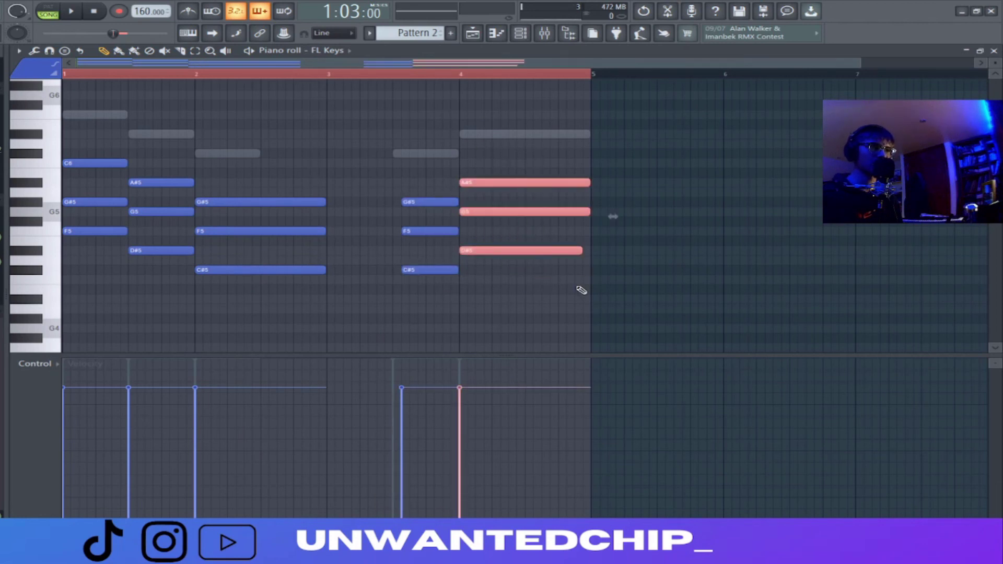
key("ctrl+d")
left_click_drag(279, 188, 325, 272)
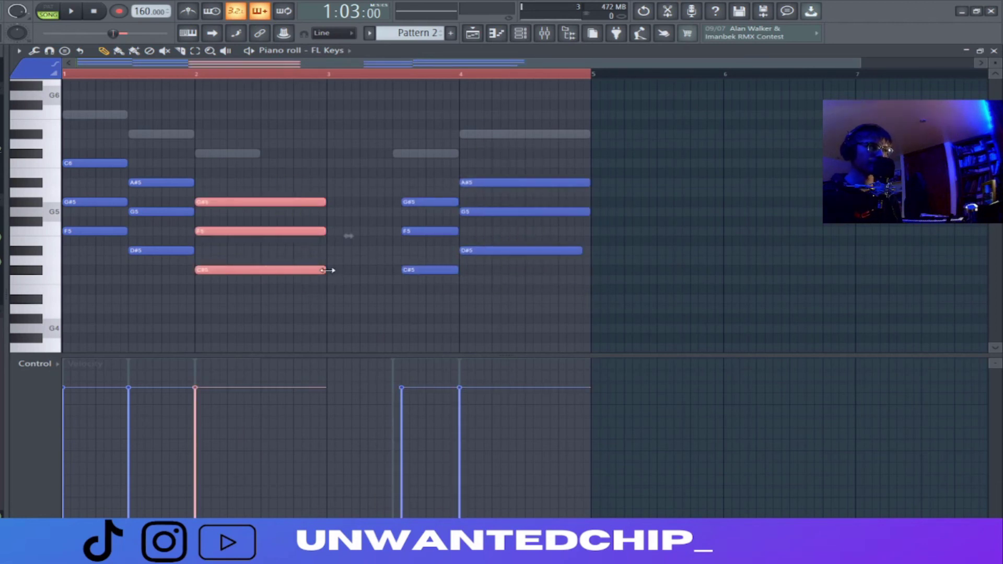
left_click(399, 297)
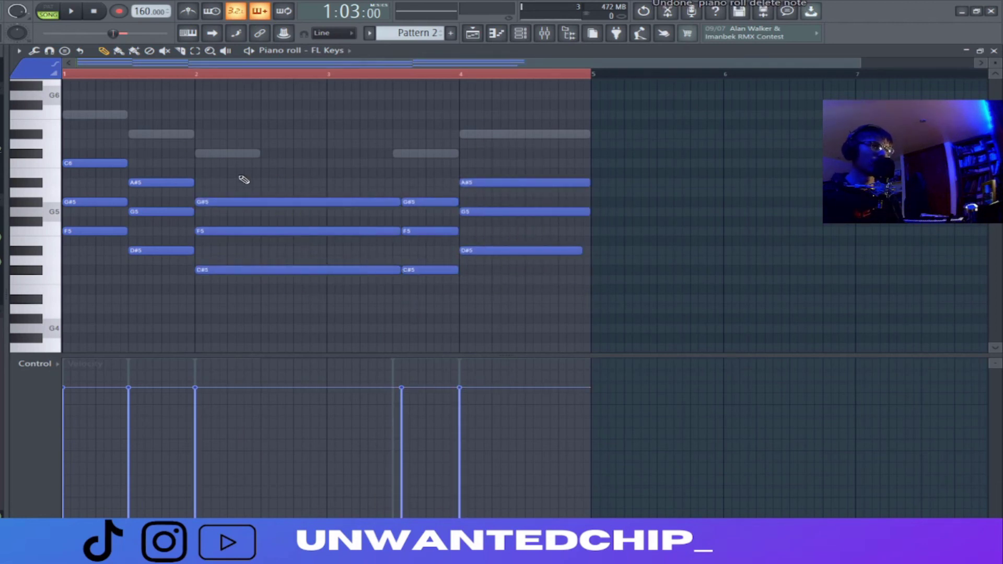
Step: Replace the 808's notes with copies of the FL Keys chord root notes, placed one octave higher, and play them with the chords
left_click(153, 251, "ctrl")
left_click(369, 270, "ctrl")
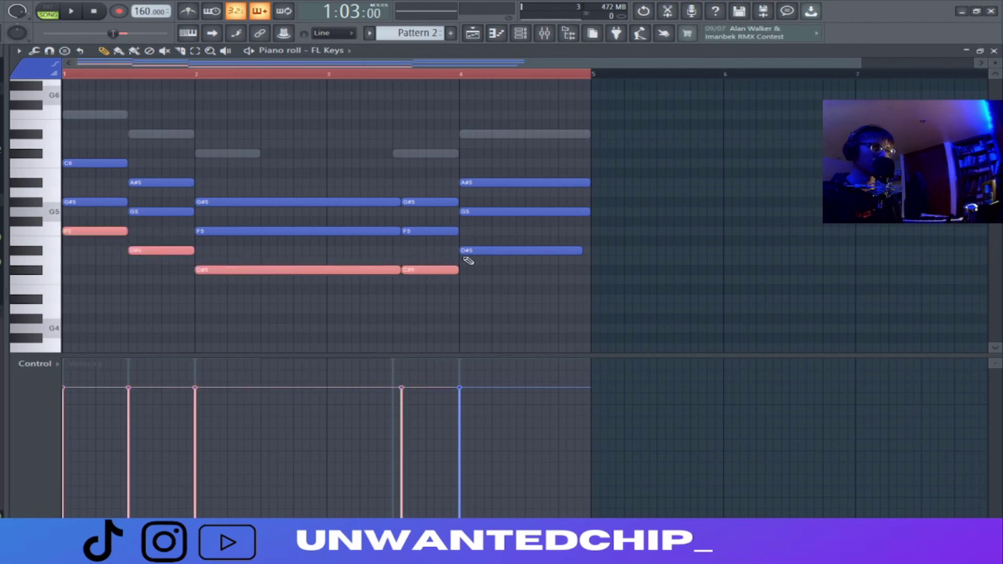
key("F7")
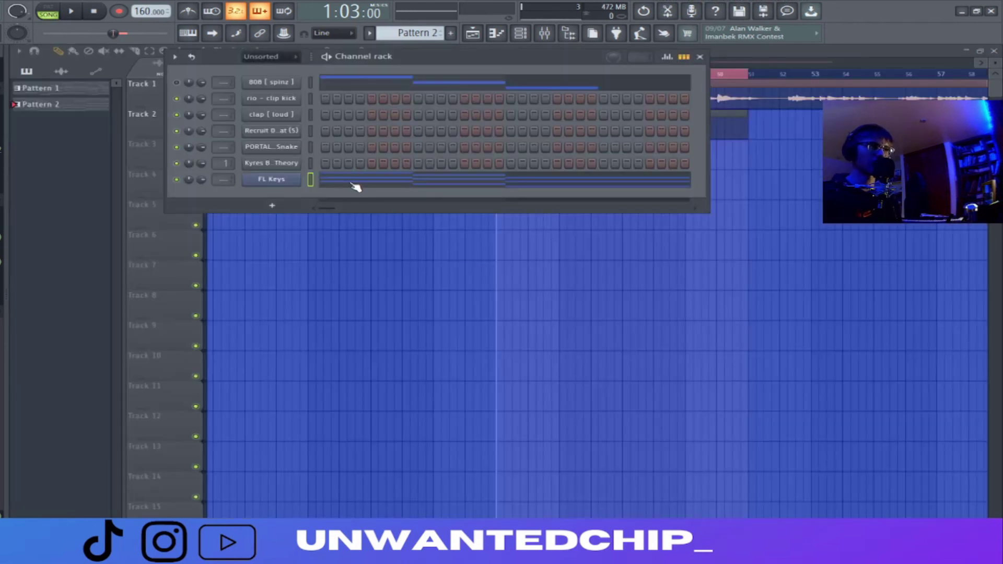
left_click(348, 90)
key("ctrl+a")
key("Delete")
key("ctrl+v")
key("F7")
key("space")
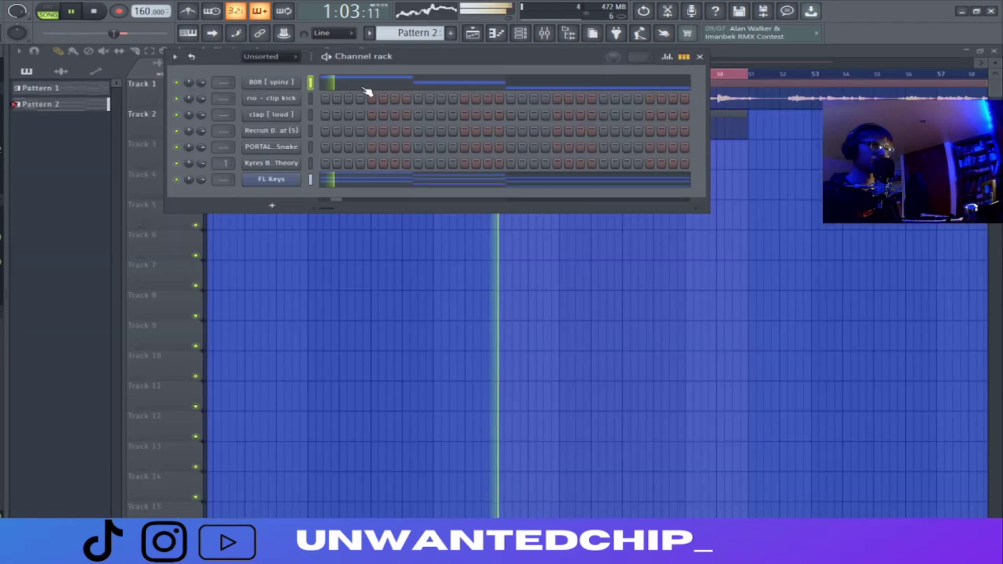
Step: Transpose all the 808 notes down one octave, raise their velocity to maximum, and listen to them with the chords
left_click(364, 88)
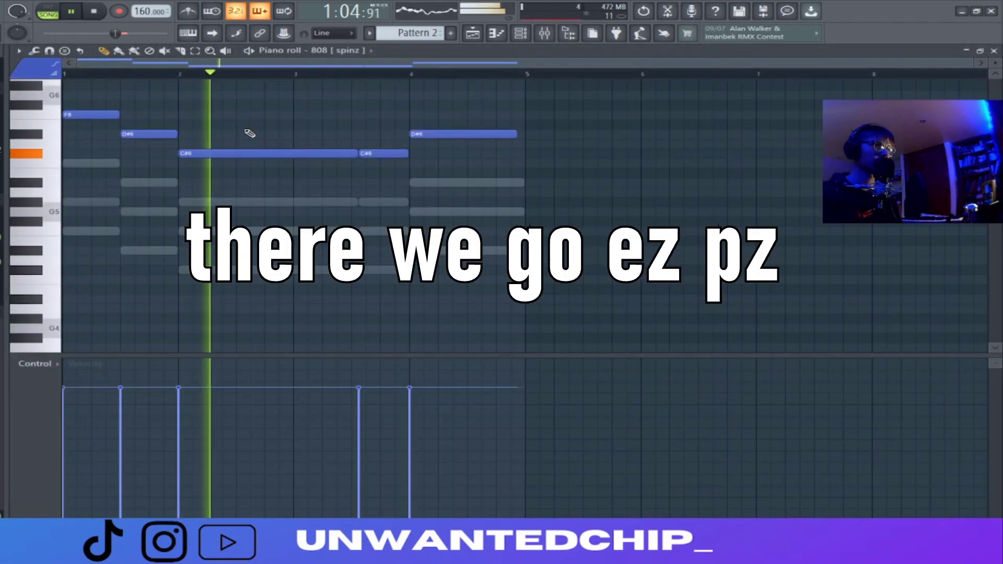
key("space")
key("space")
key("ctrl+a")
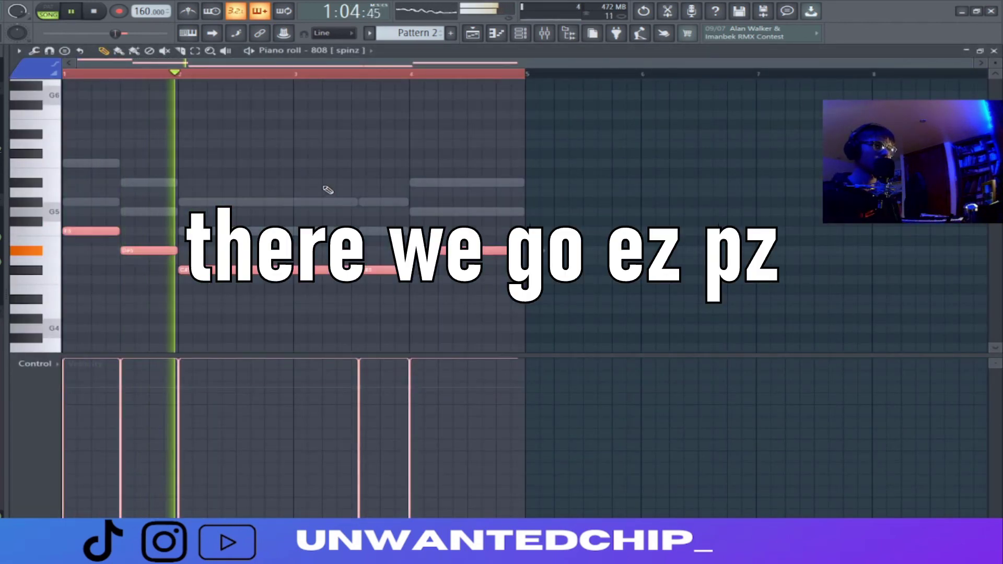
key("F7")
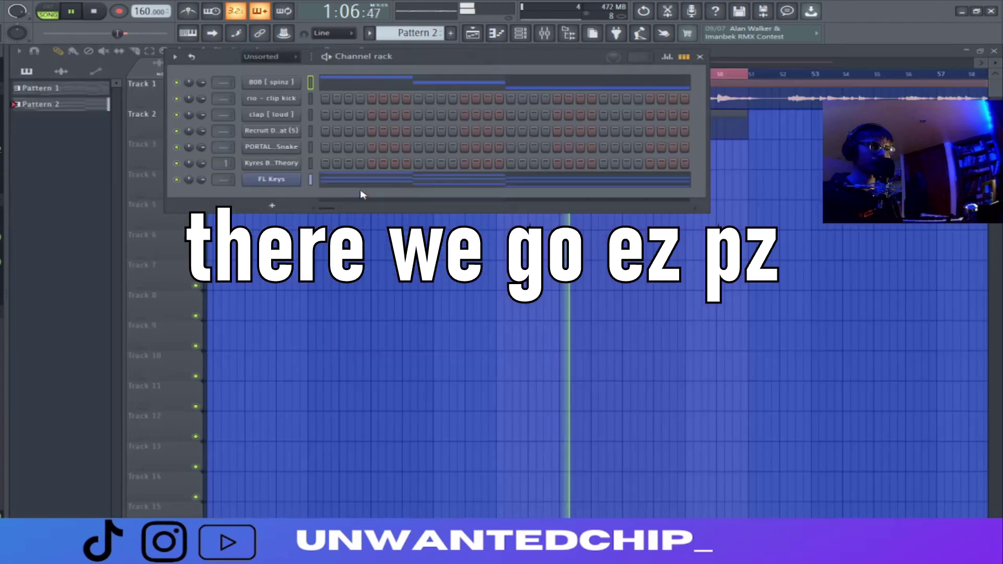